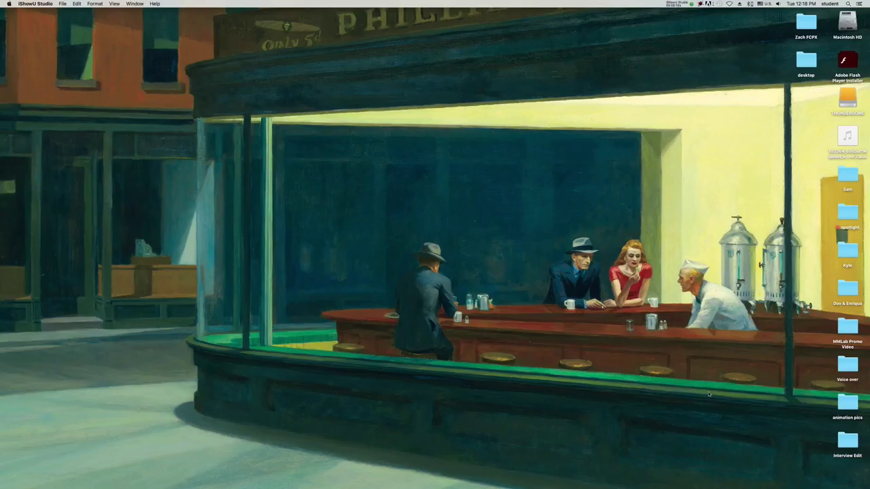
Play the finished coconut animation in QuickTime Player until the Tiki Tiger T-Shirts title shows.
mouse_move(633, 475)
click(760, 473)
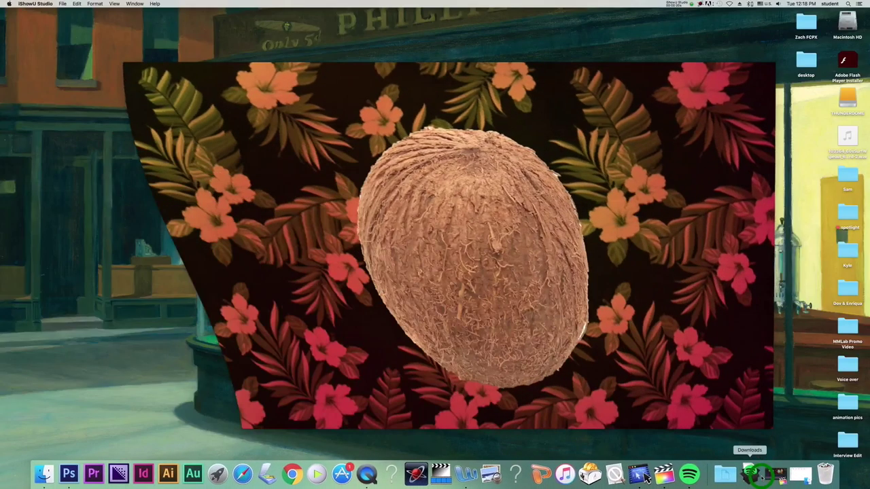
click(449, 360)
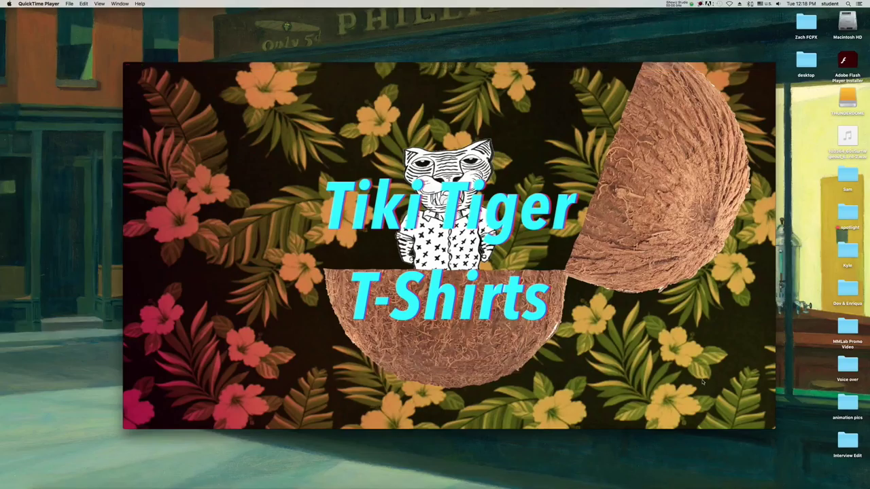
Open the coconut image from the animation tutorial pics folder with Adobe Photoshop CS6.
mouse_move(690, 483)
click(792, 474)
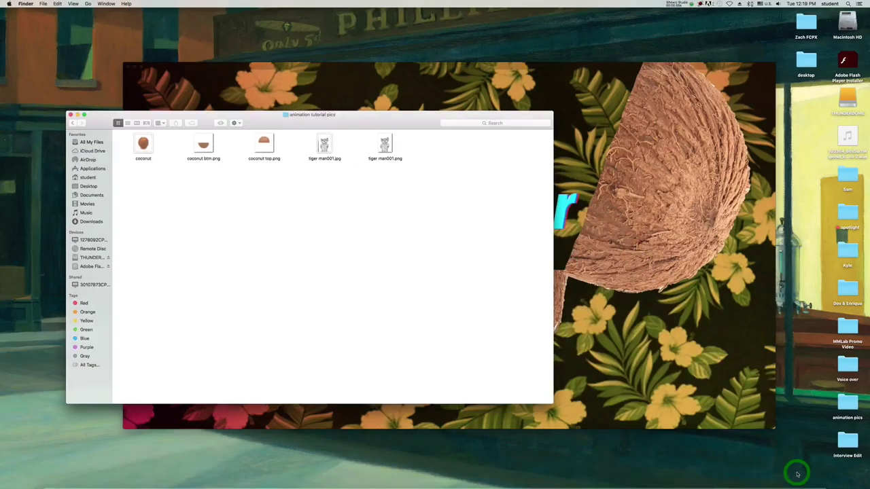
drag(130, 116, 273, 127)
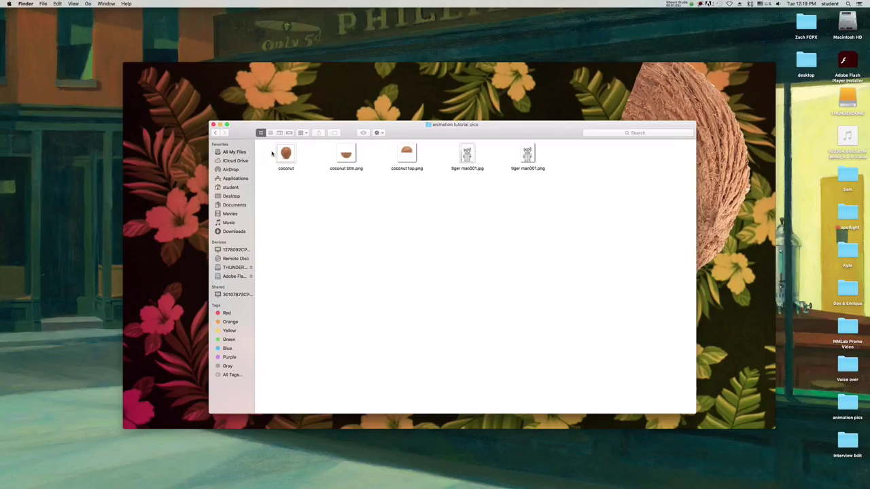
right_click(285, 153)
mouse_move(307, 163)
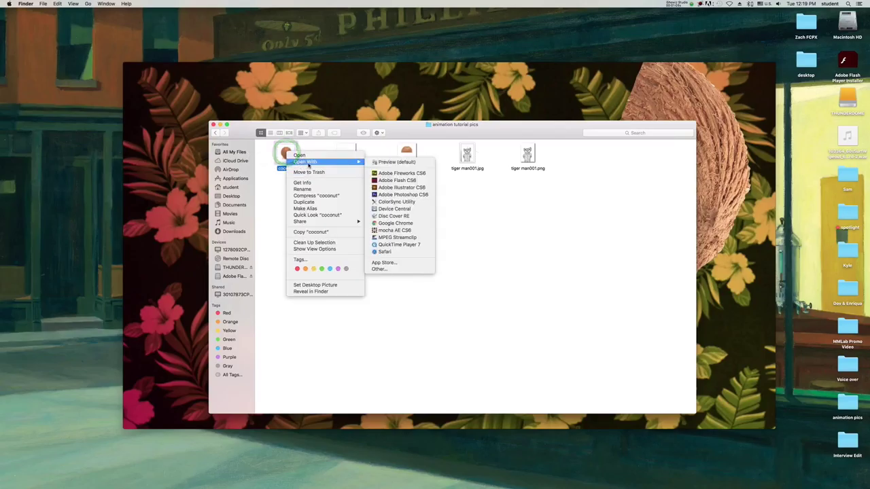
click(393, 195)
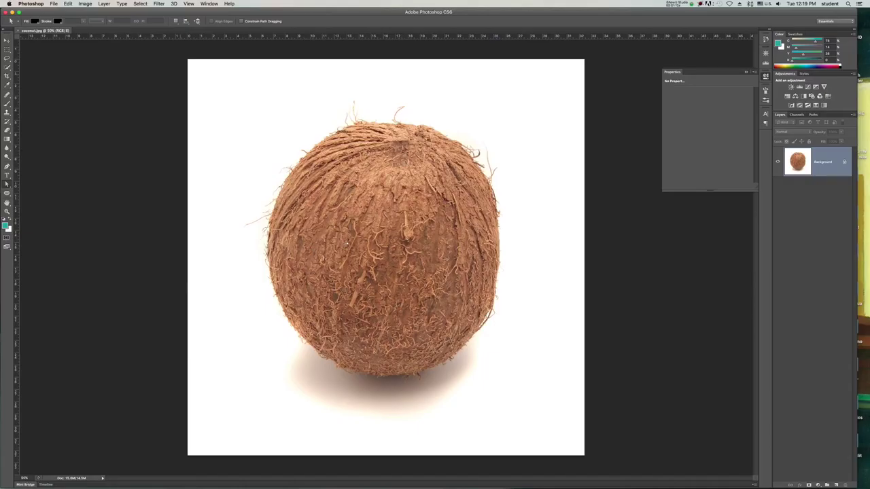
Quick-select the white background above and below the coconut, invert it, and add a layer mask.
key(w)
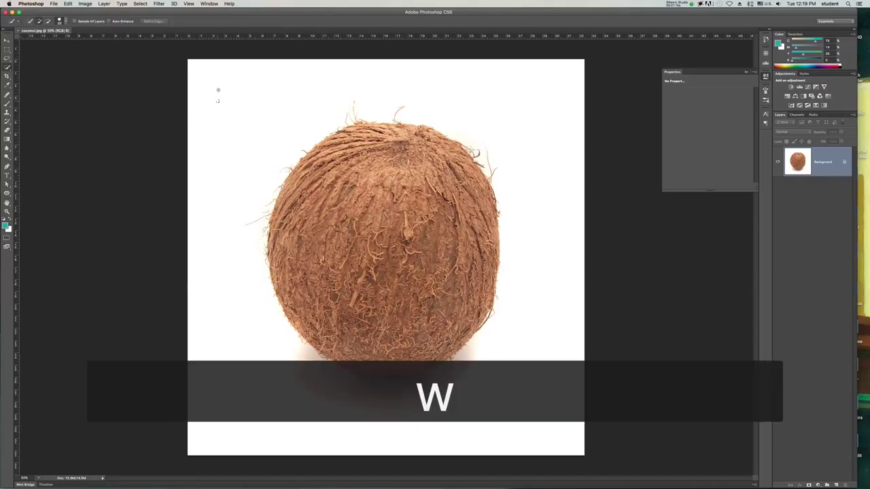
mouse_move(217, 100)
mouse_down()
mouse_move(402, 72)
mouse_move(505, 78)
mouse_move(549, 234)
mouse_up()
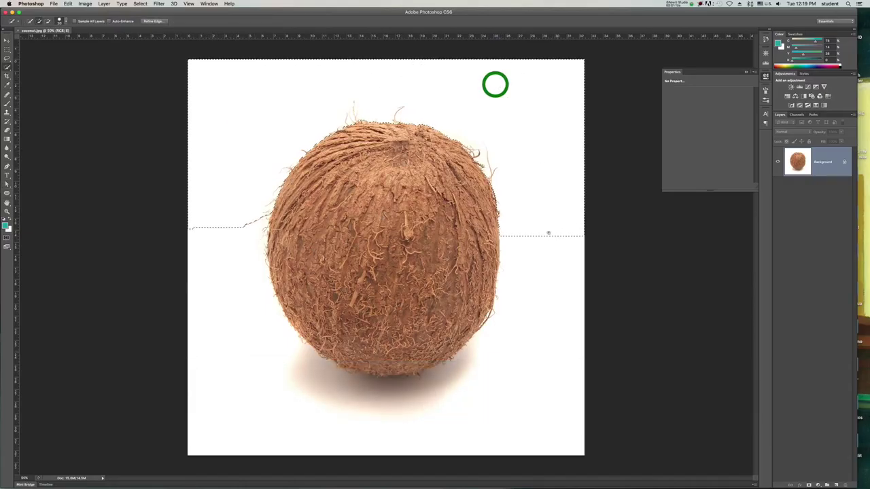
mouse_move(556, 382)
mouse_down()
mouse_move(456, 435)
mouse_move(379, 449)
mouse_up()
key(super+shift+i)
click(808, 485)
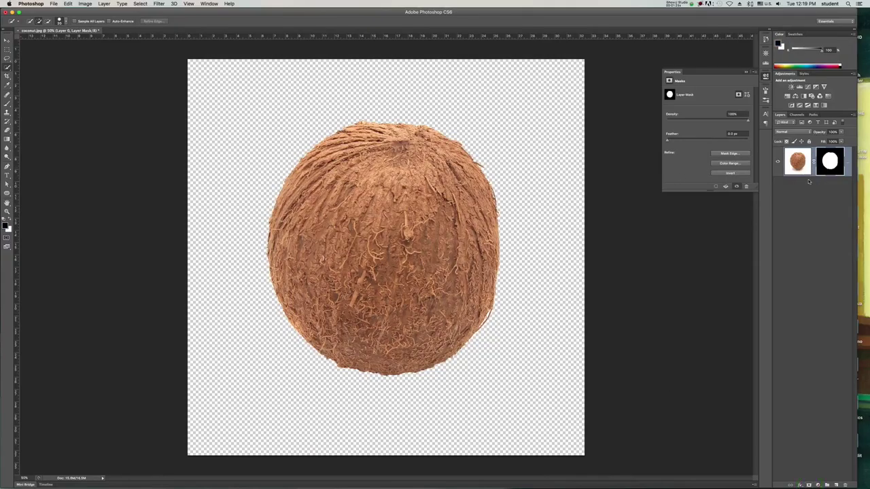
Duplicate the masked coconut layer, add a middle horizontal guide, and paint out the copy's upper half.
drag(800, 167, 837, 484)
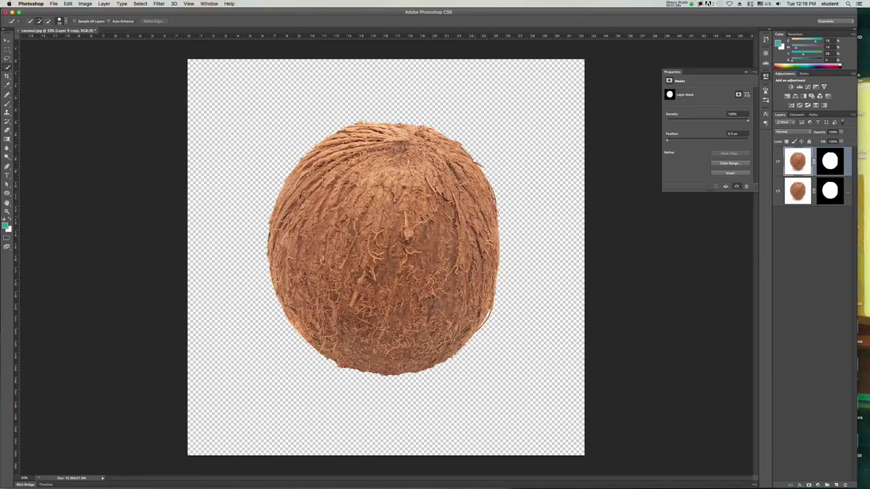
click(830, 161)
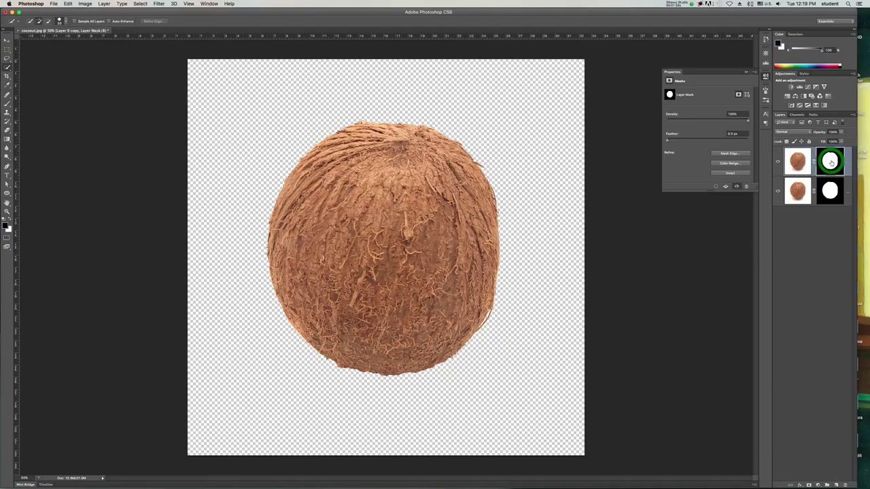
key(b)
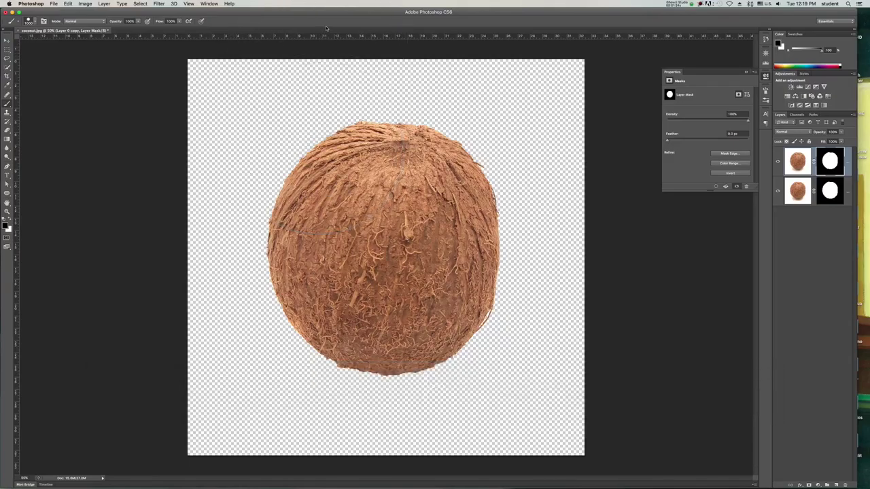
drag(325, 35, 326, 257)
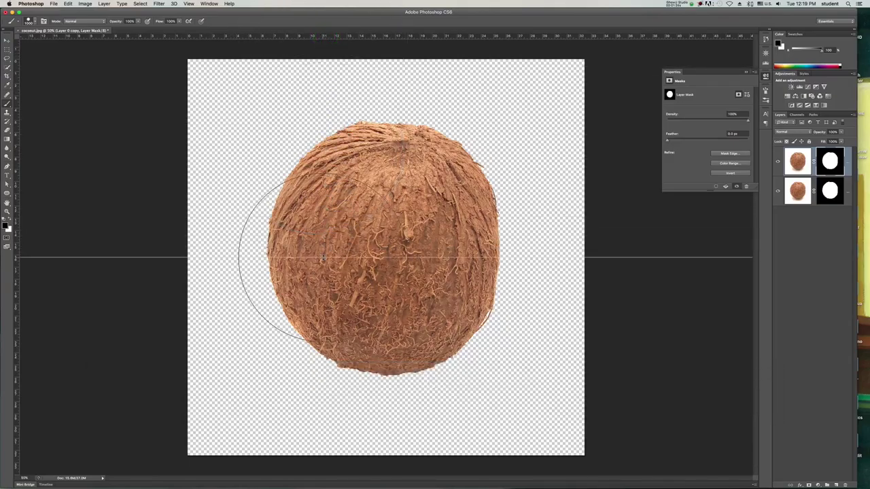
click(264, 173)
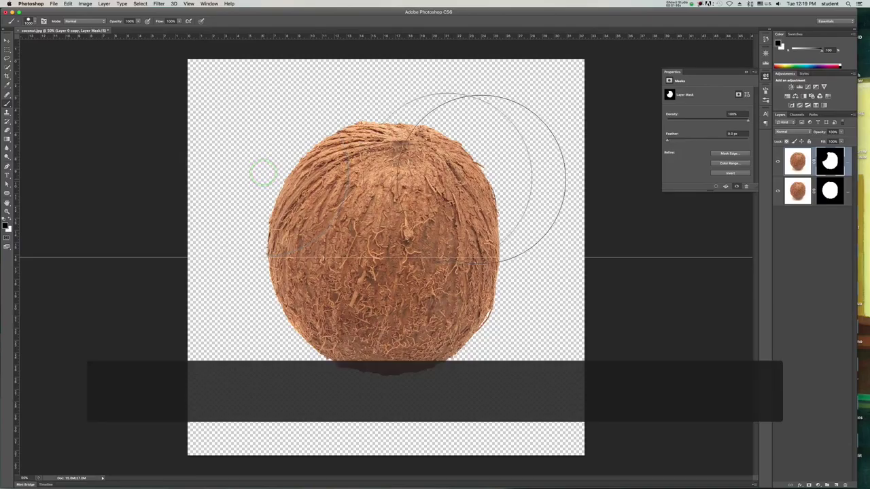
click(529, 172)
Check the halves by toggling layer visibility, then mask out everything below the guide on Layer 0.
click(777, 191)
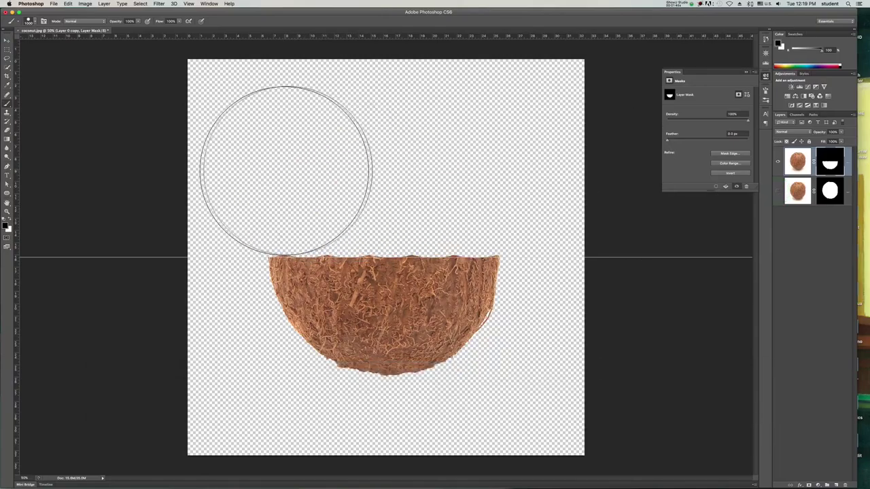
click(778, 161)
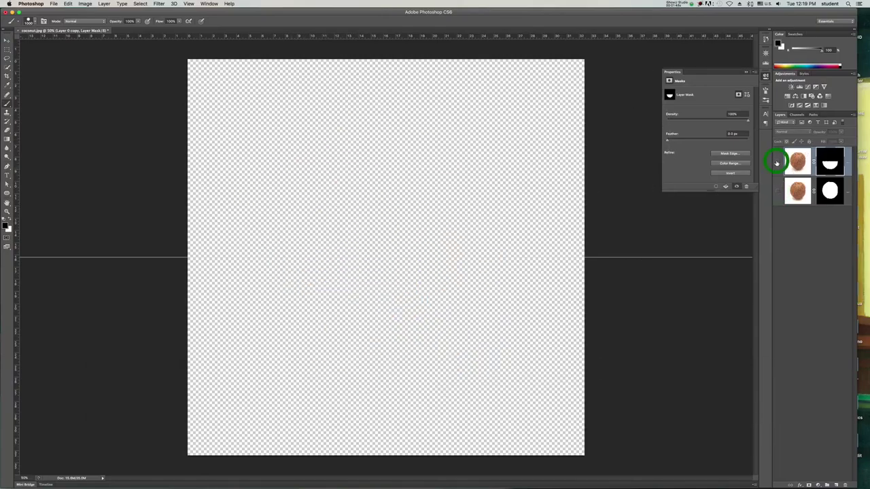
click(777, 191)
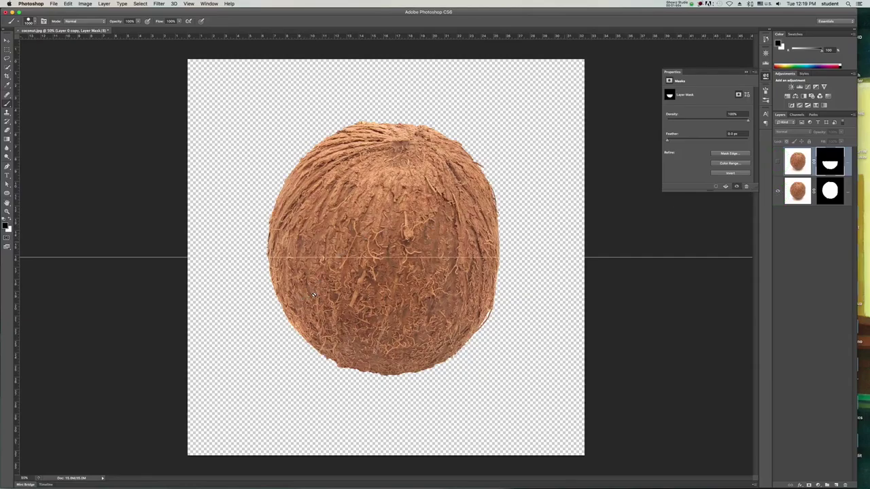
click(837, 192)
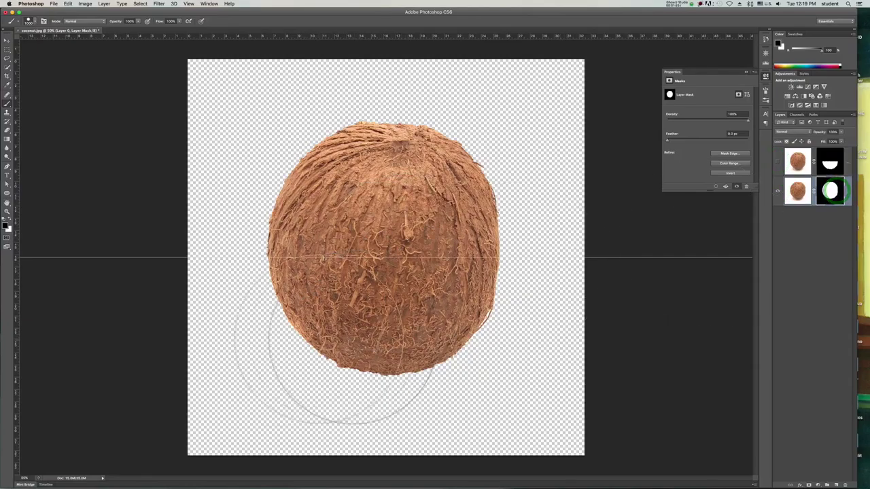
click(265, 342)
shift+click(503, 342)
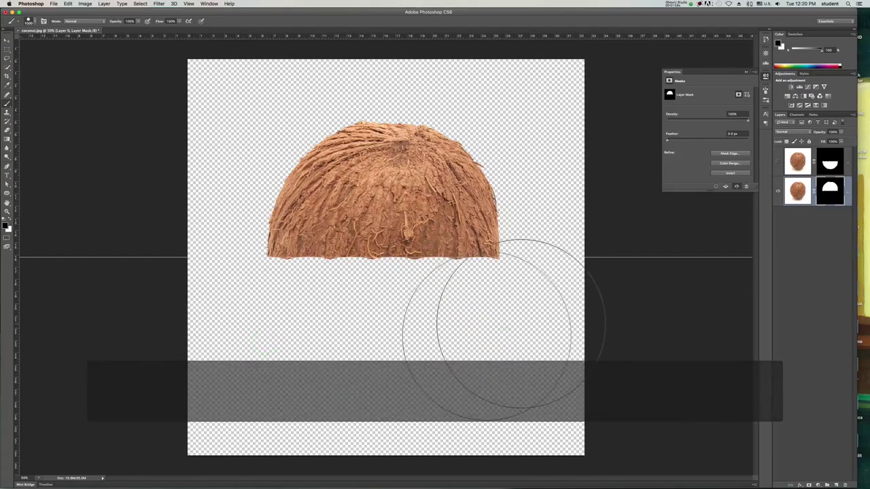
key(a)
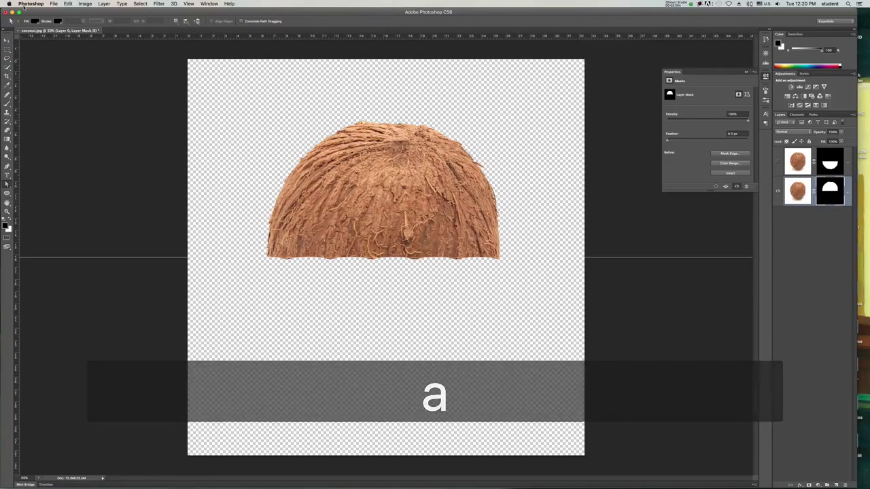
Start a Save As for the split-coconut document, then cancel it.
click(54, 4)
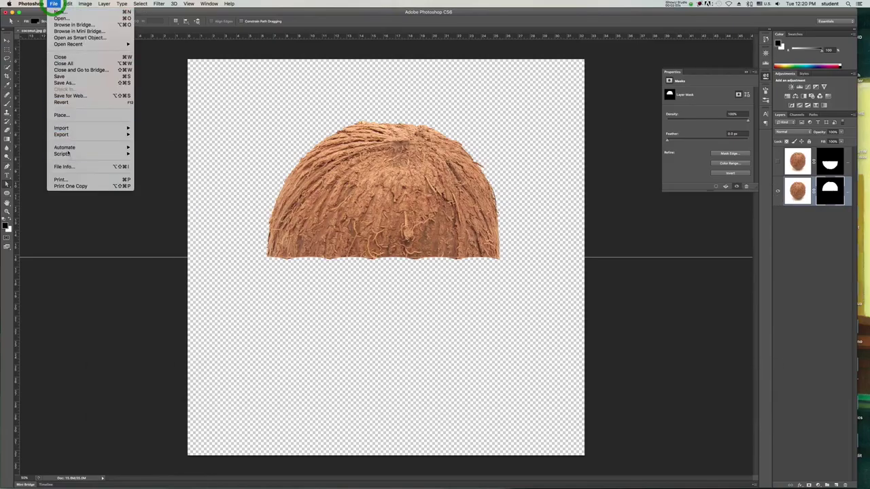
click(63, 83)
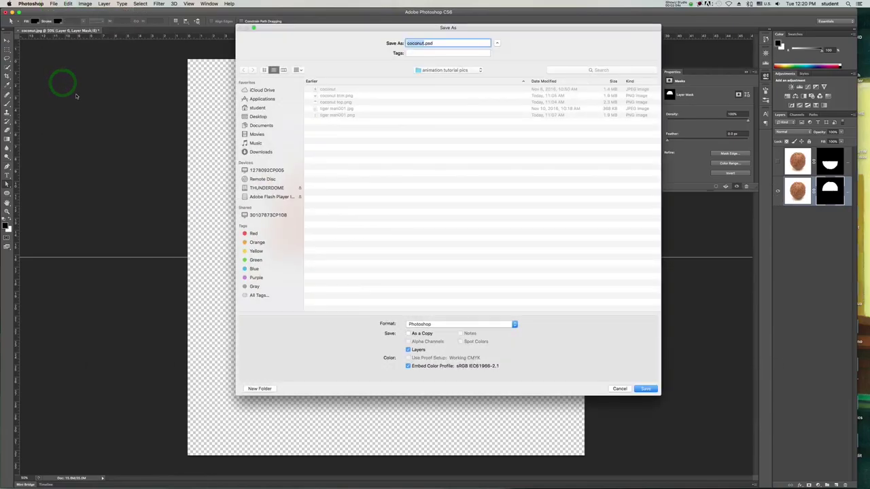
drag(364, 38, 484, 67)
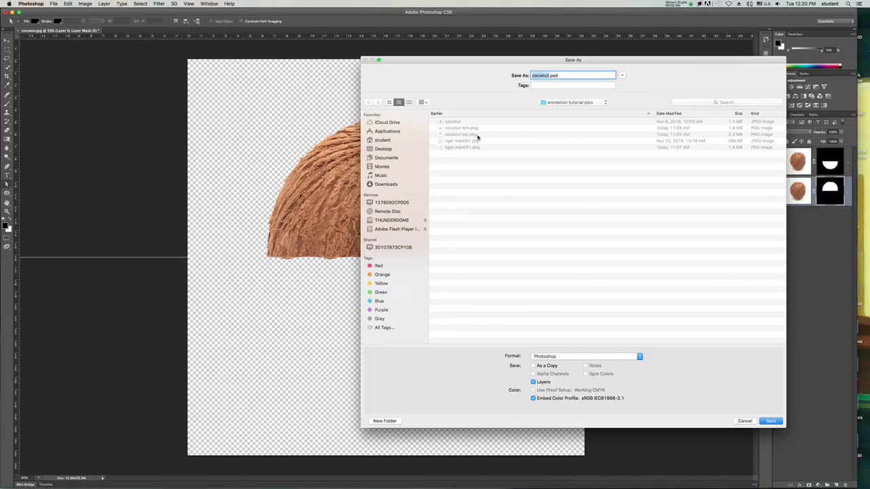
click(744, 421)
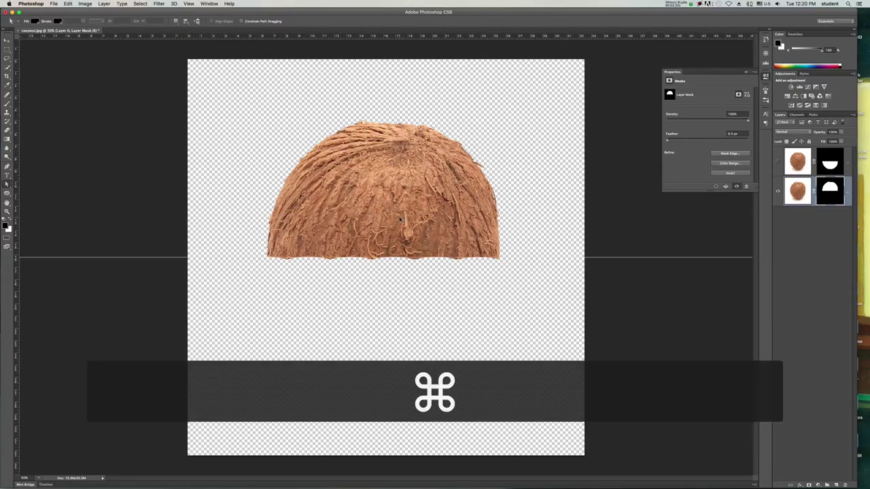
Switch to Finder and open tiger man001.jpg in Photoshop CS6.
key(super+Tab)
key(super+shift+Tab)
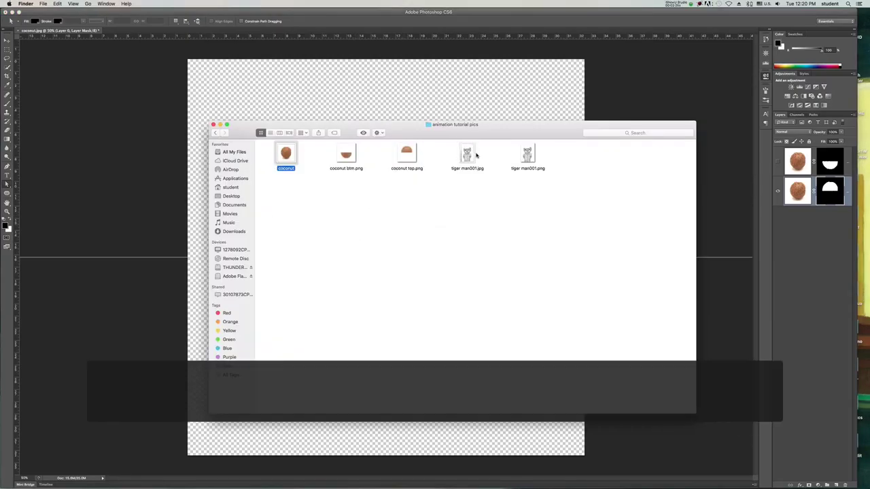
right_click(467, 156)
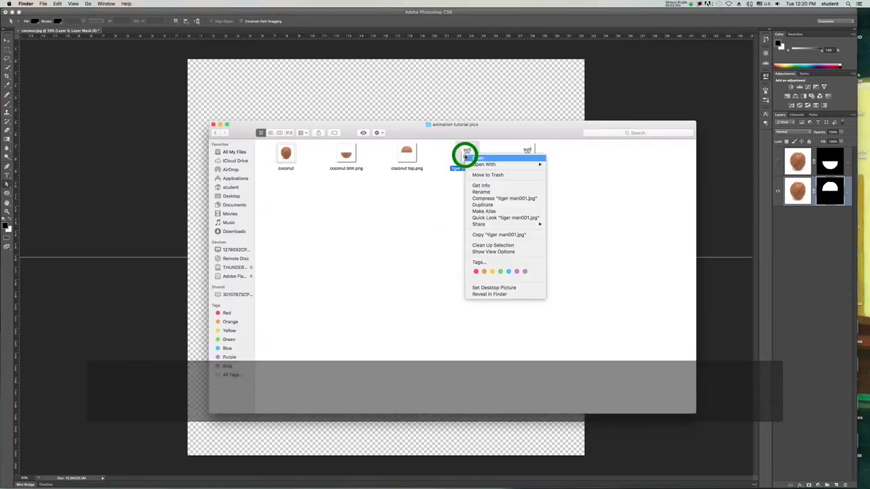
mouse_move(503, 164)
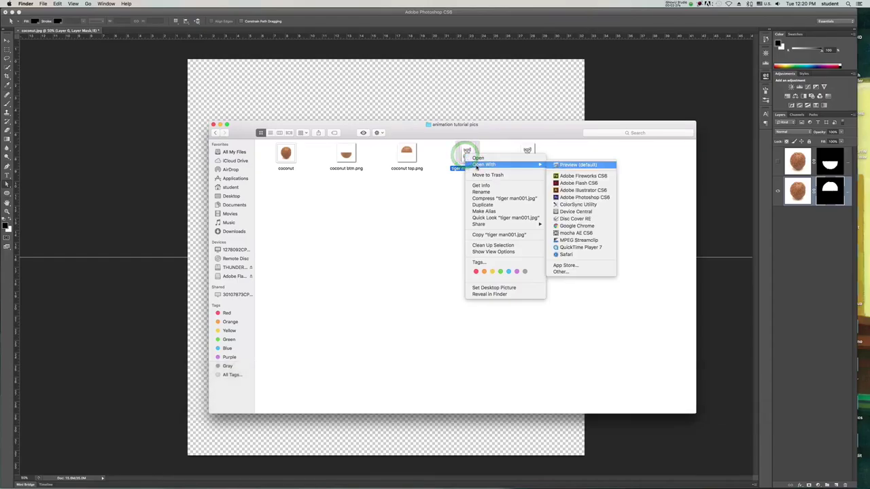
click(587, 198)
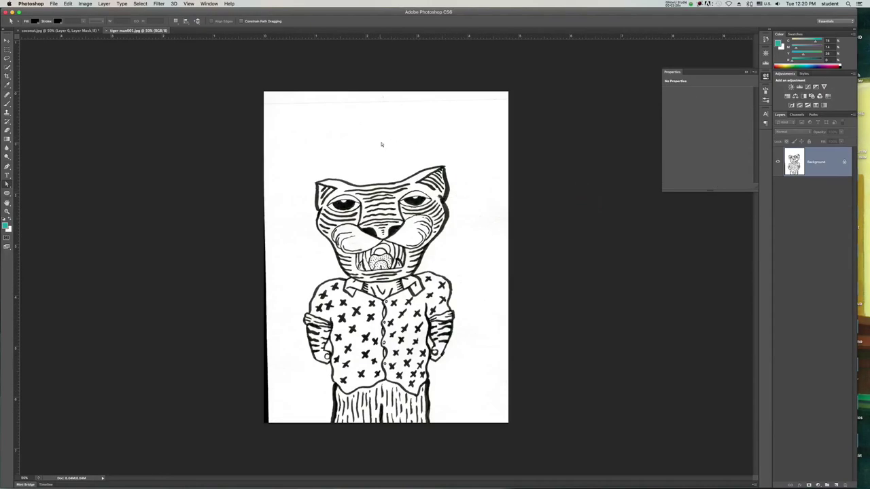
Quick-select the white paper around the tiger, select the inverse, and add a layer mask.
key(w)
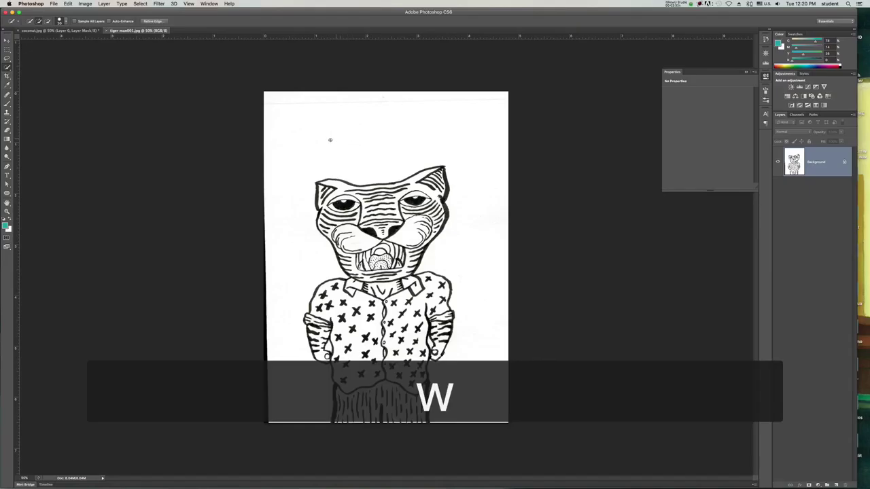
click(330, 140)
click(350, 132)
click(480, 148)
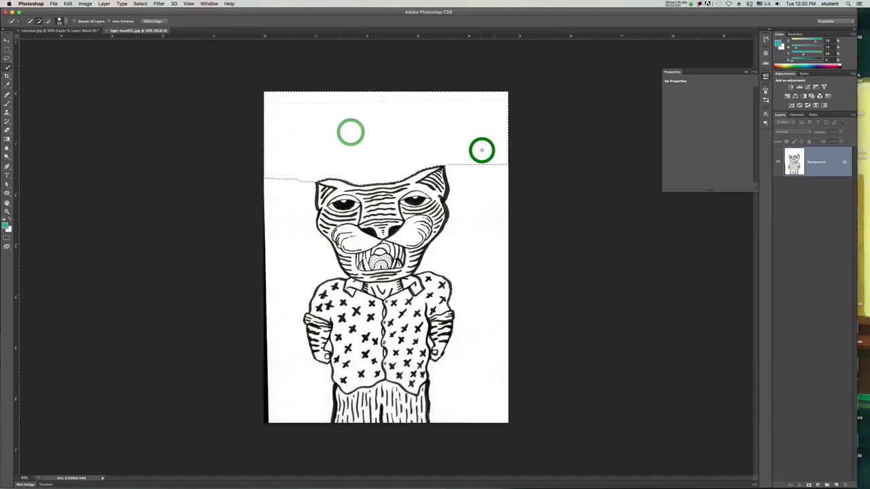
click(489, 237)
click(273, 258)
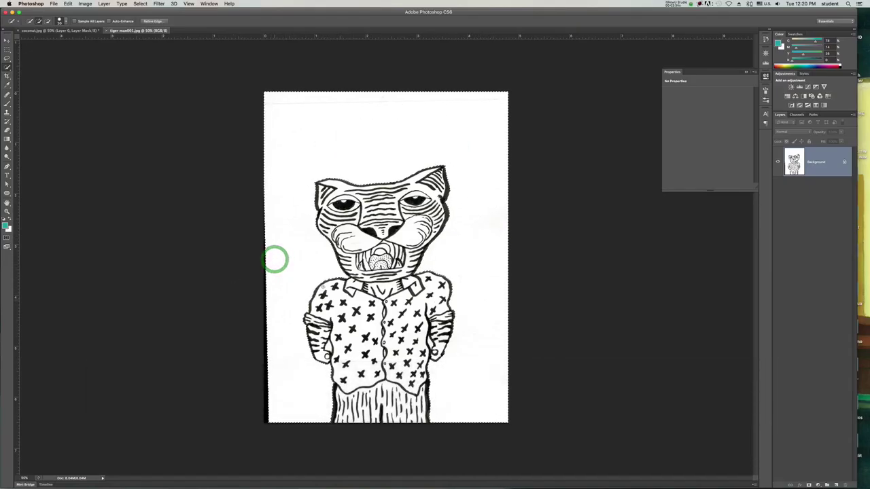
drag(267, 379, 257, 306)
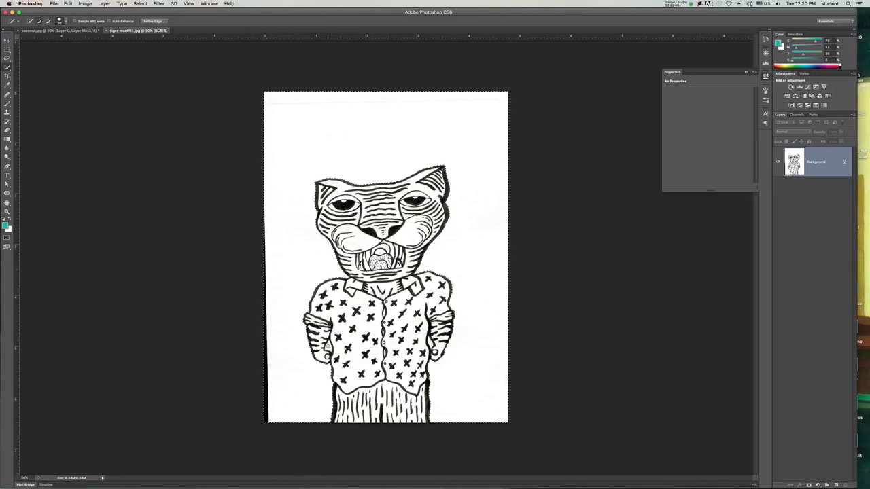
click(328, 347)
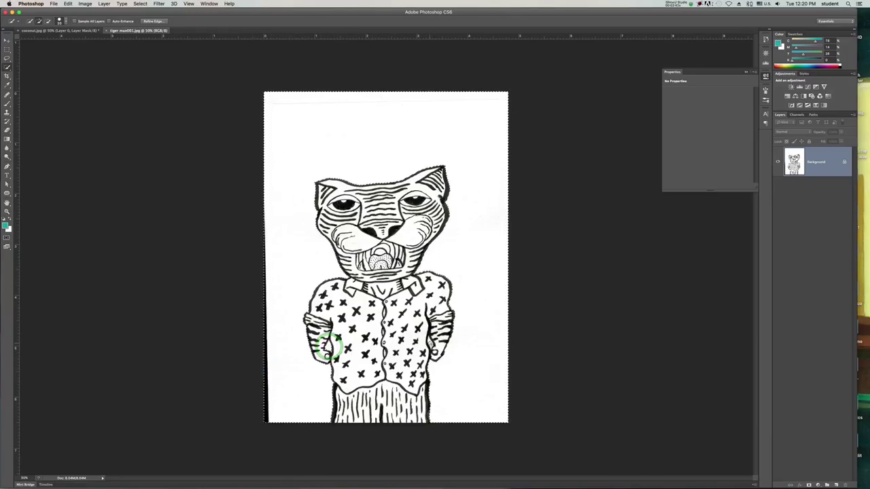
right_click(430, 344)
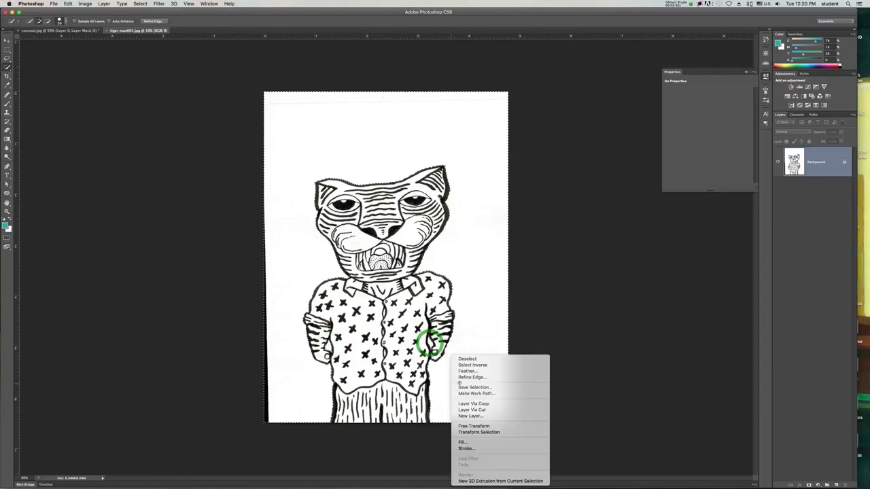
click(469, 359)
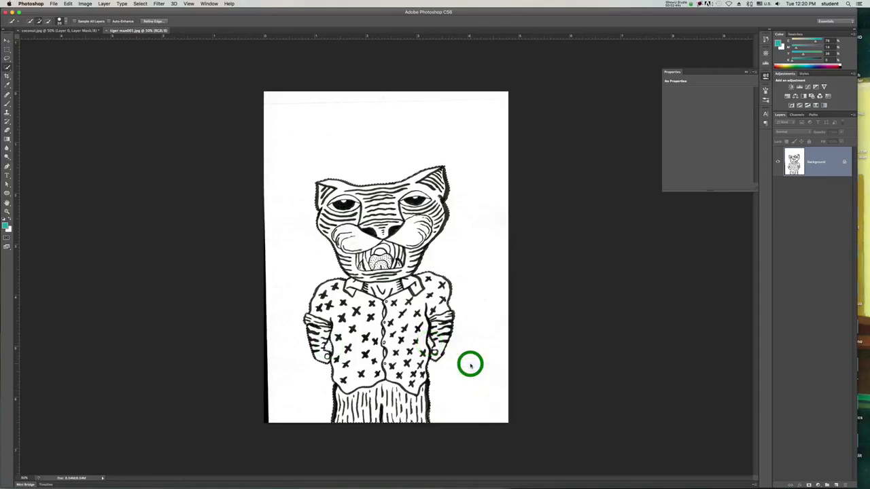
click(809, 485)
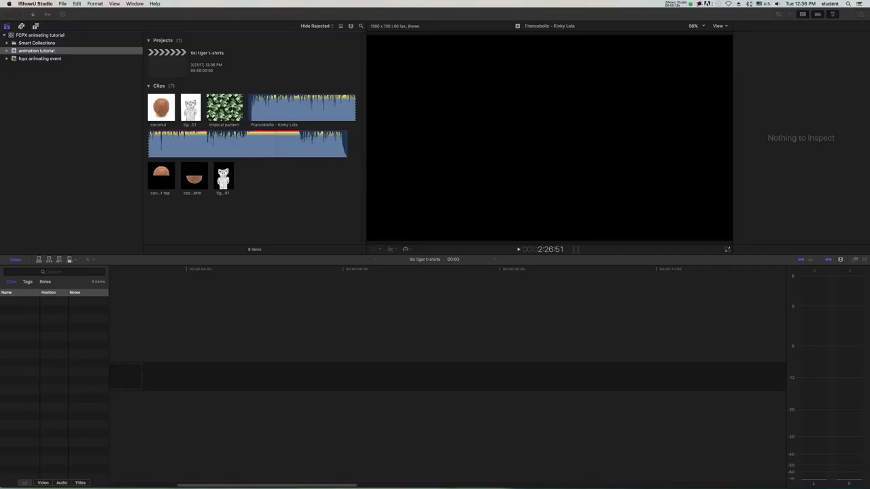
Add the tropical pattern clip to the timeline and set the project rate to 30p.
click(231, 110)
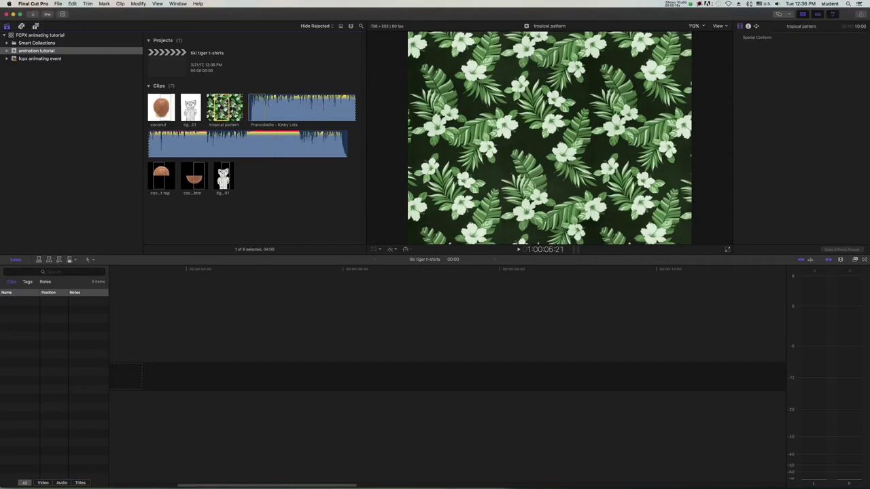
drag(225, 109, 165, 390)
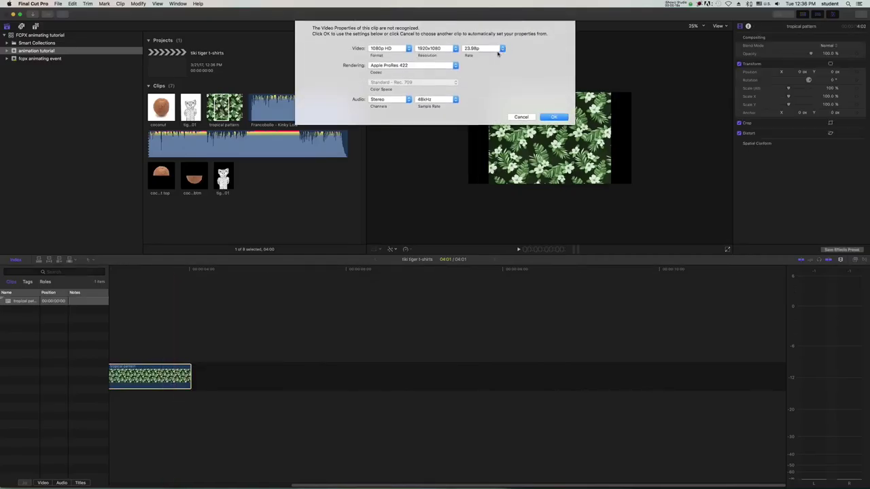
click(498, 51)
click(489, 75)
click(554, 117)
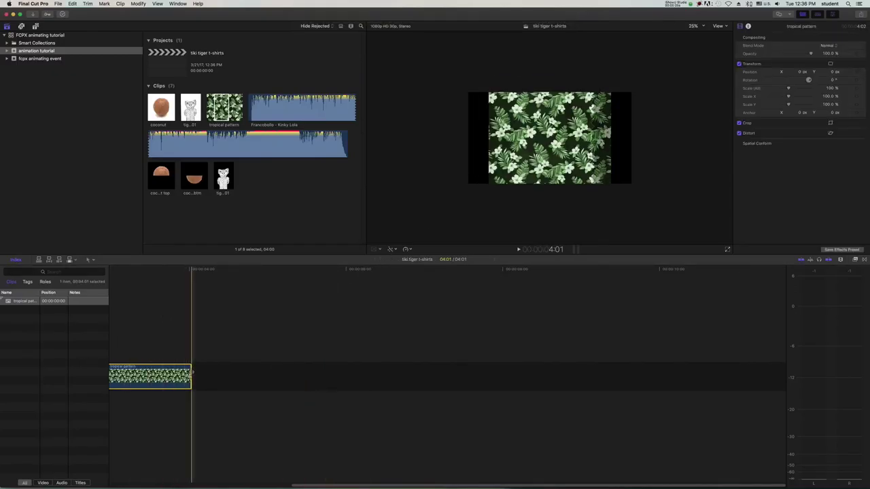
Lengthen the tropical pattern clip to 10:00.
drag(191, 376, 656, 348)
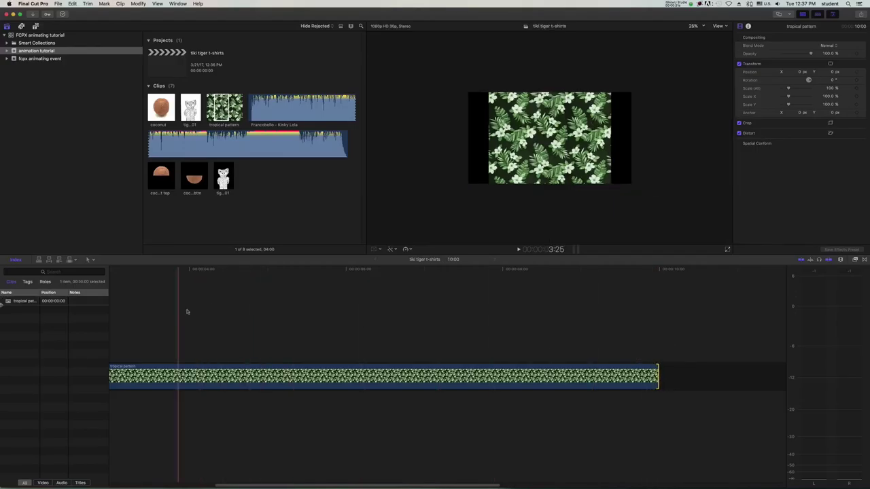
click(328, 345)
click(321, 374)
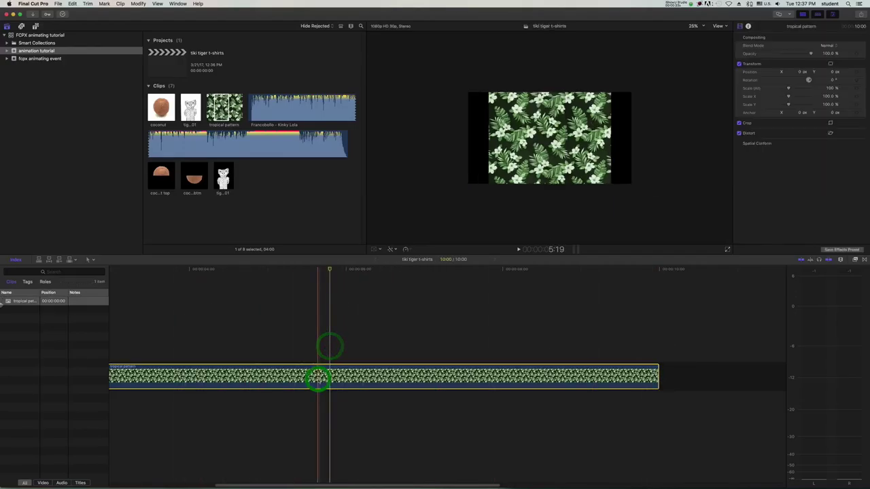
Scale the tropical pattern to 148.51% with the Transform handles so it fills the frame.
click(374, 250)
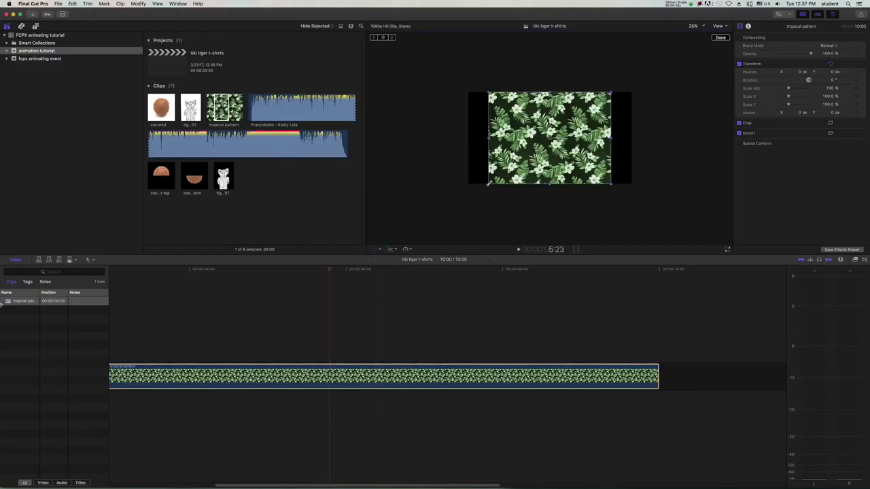
drag(488, 184, 467, 206)
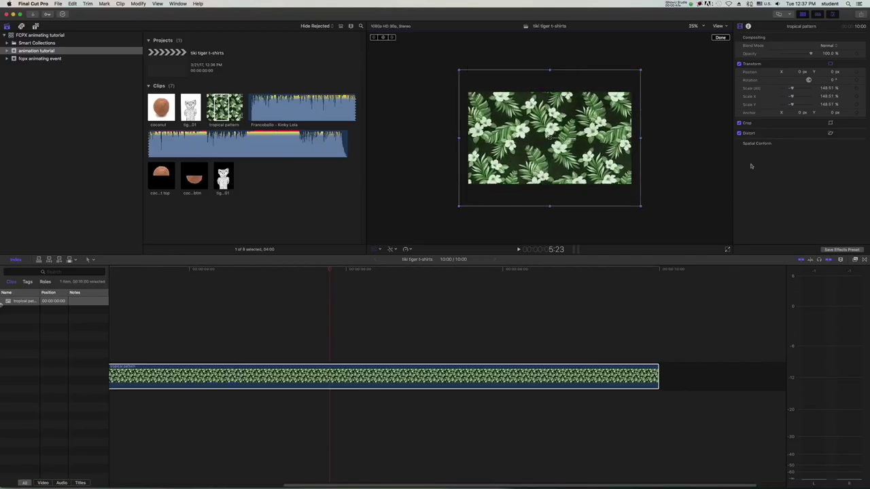
click(721, 38)
click(239, 334)
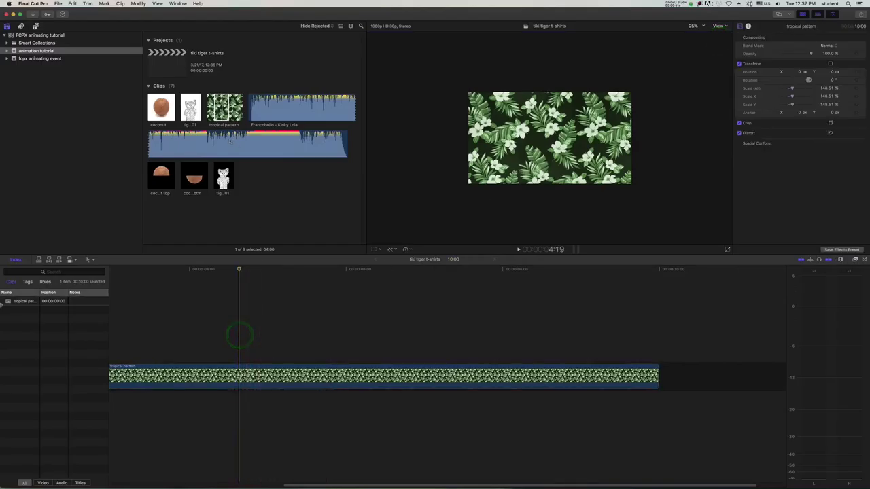
Stack coconut top, coconut btm and tiger man001 above the pattern, aligned to the timeline start.
click(163, 109)
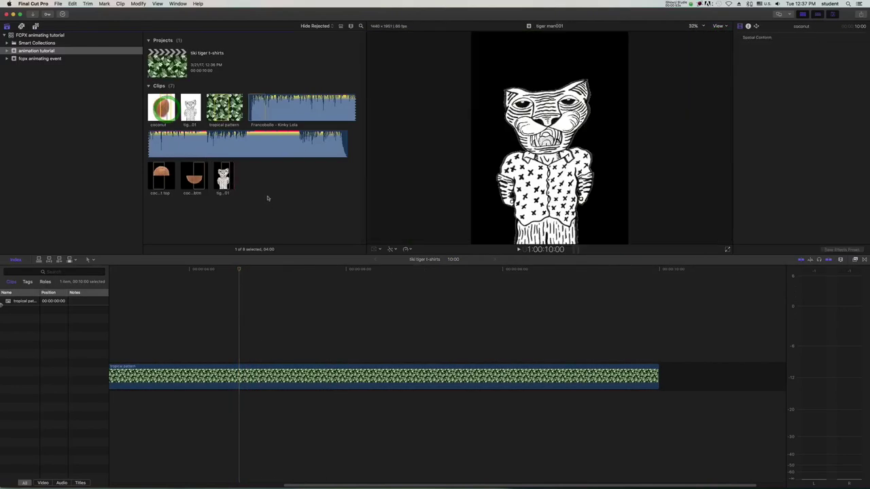
click(157, 173)
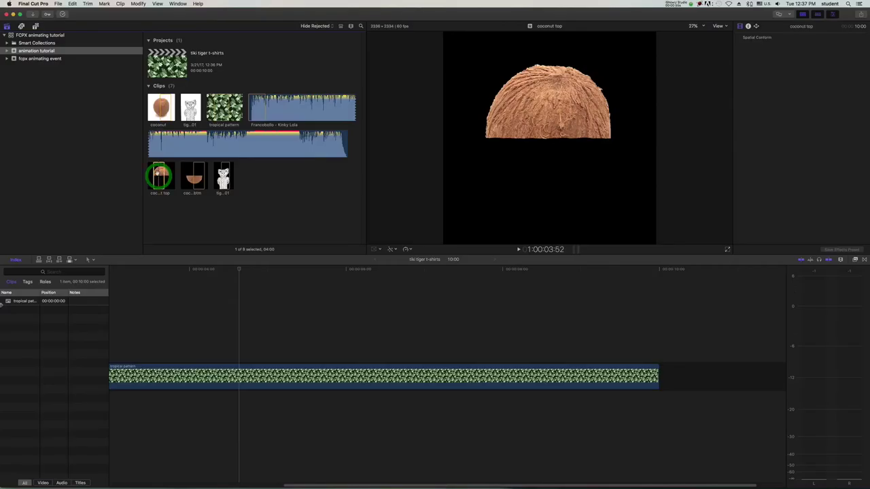
drag(158, 173, 137, 334)
drag(382, 345, 174, 332)
click(196, 176)
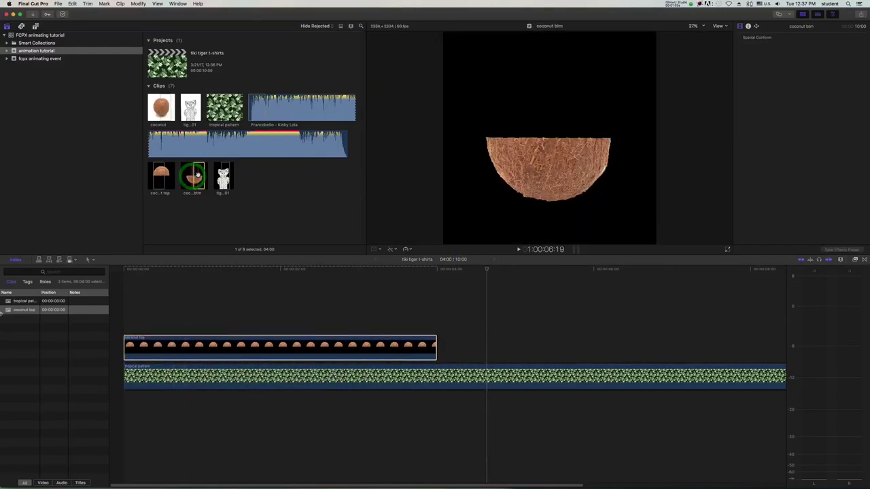
drag(196, 176, 140, 318)
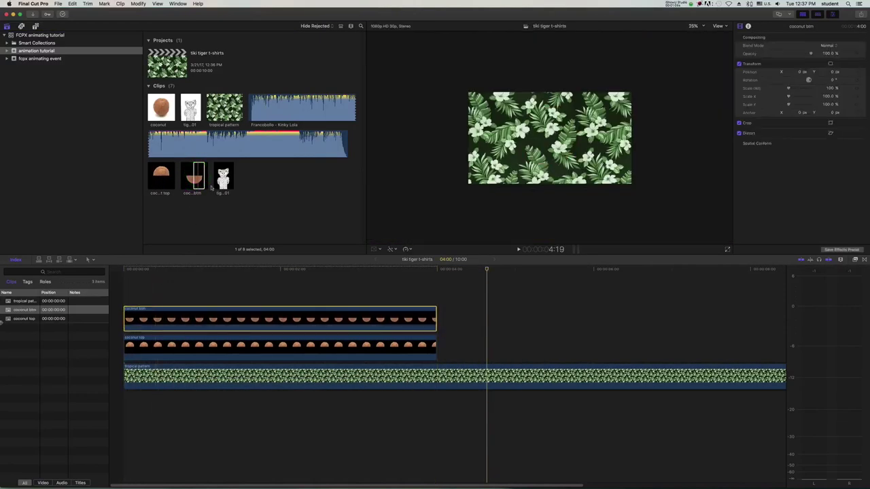
click(225, 177)
drag(224, 177, 127, 352)
click(171, 270)
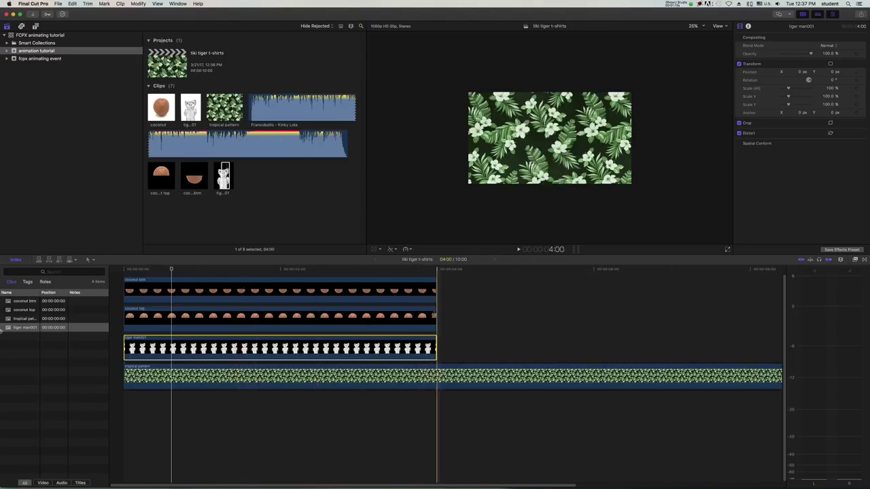
Extend coconut top, coconut btm and tiger to the full 10 seconds, then return to the start.
drag(436, 317, 731, 317)
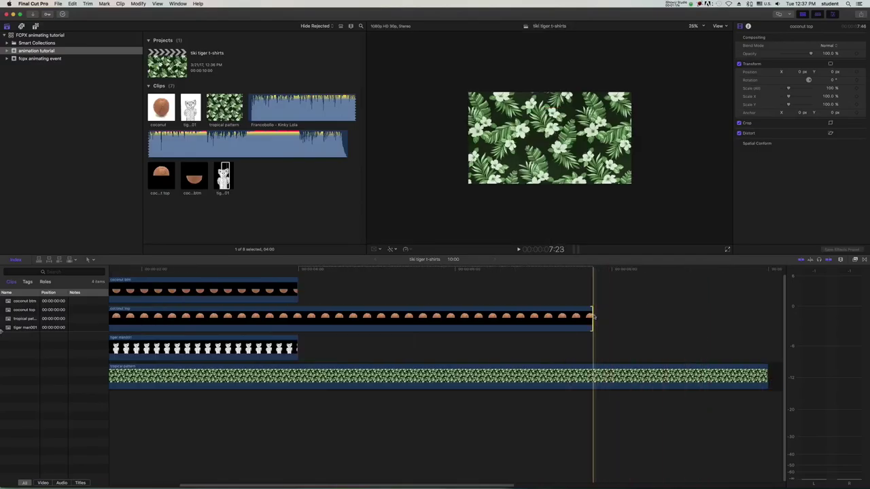
drag(592, 316, 766, 320)
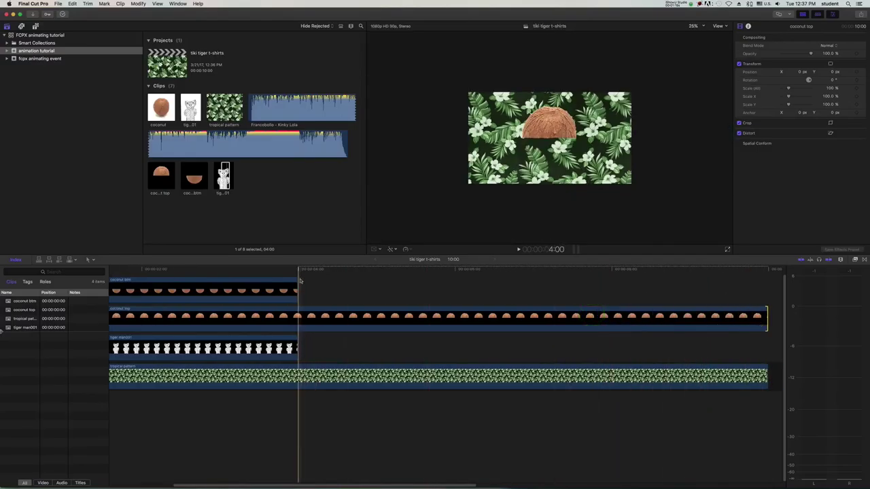
drag(297, 286, 371, 290)
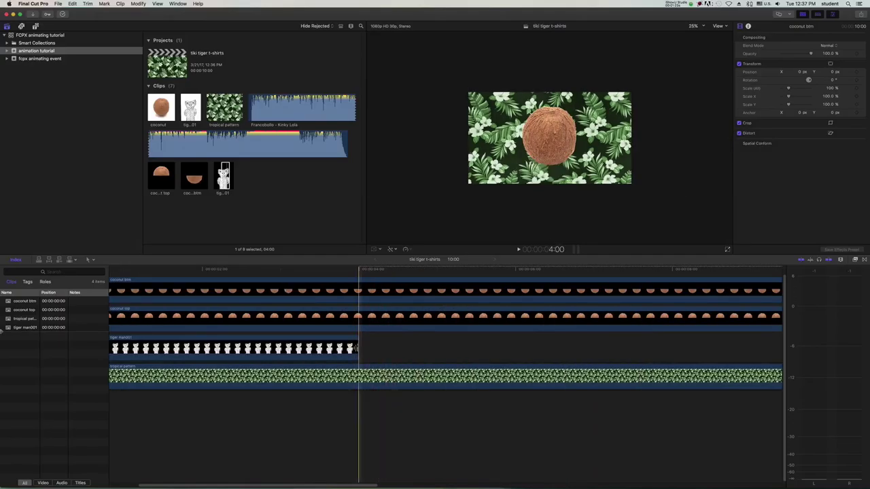
drag(358, 349, 753, 347)
scroll(679, 348, right, 5)
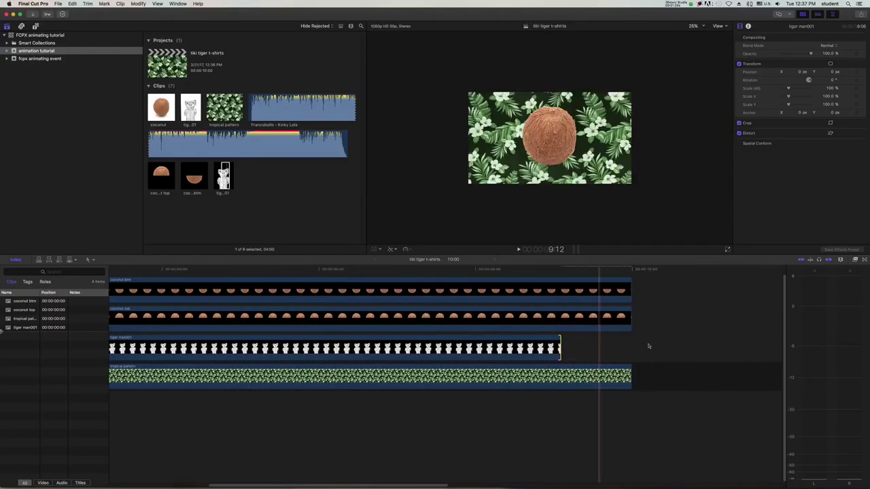
drag(560, 348, 615, 348)
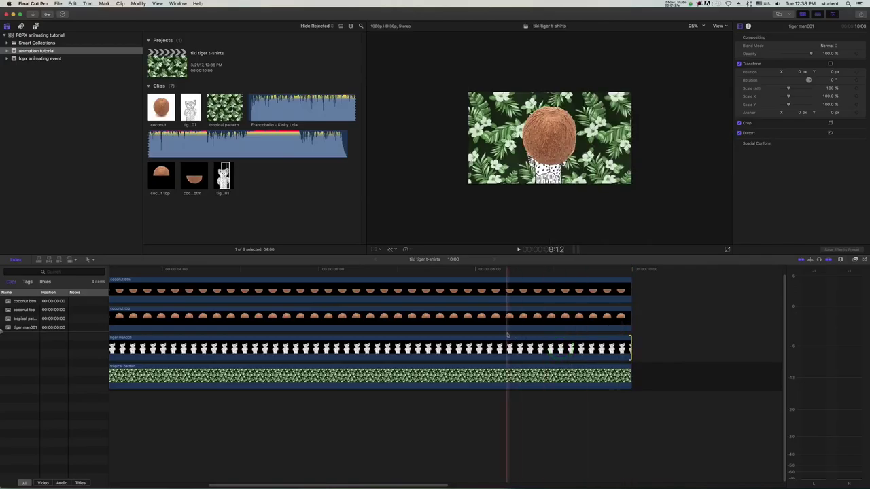
key(shift+z)
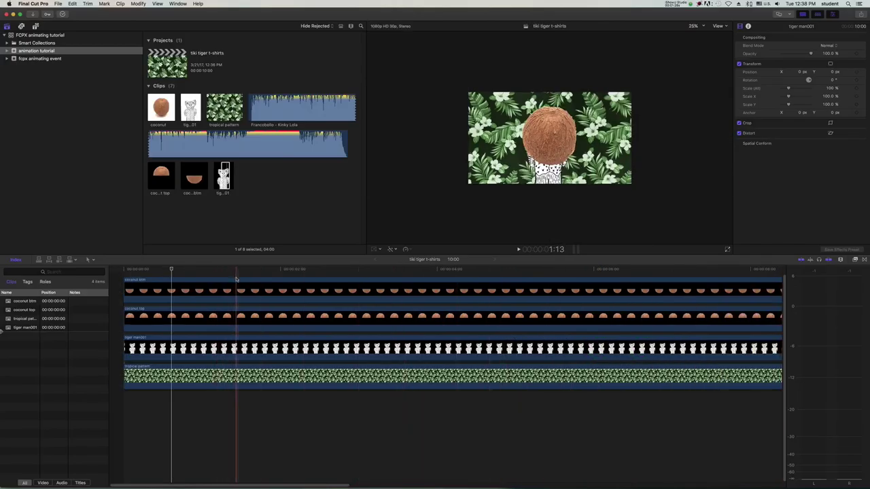
click(196, 271)
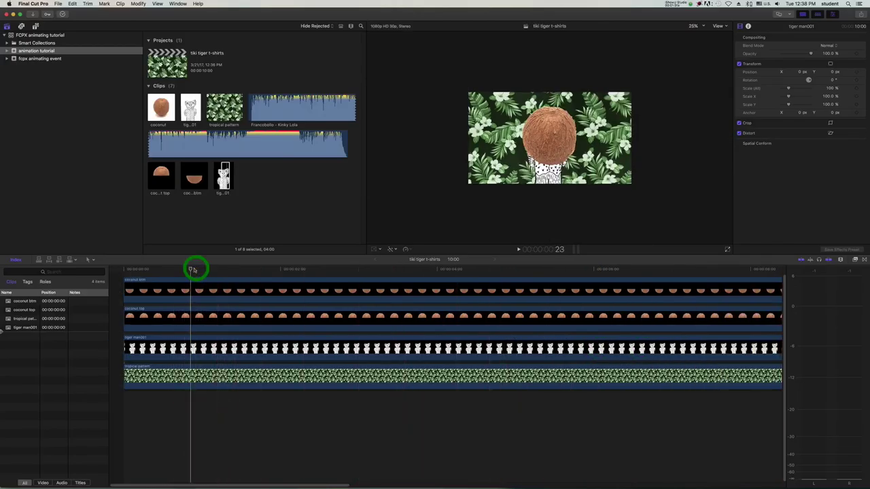
drag(196, 271, 129, 272)
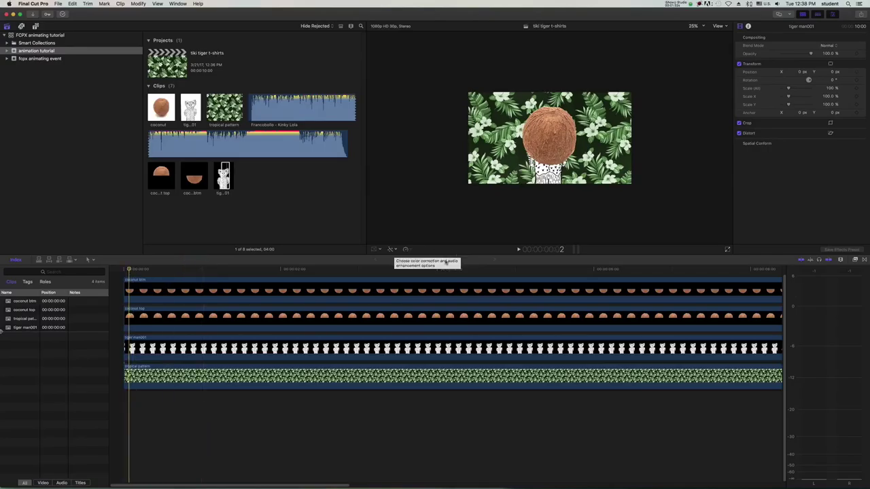
Set the viewer to 50% and scale coconut btm to 140% in the Inspector.
click(695, 26)
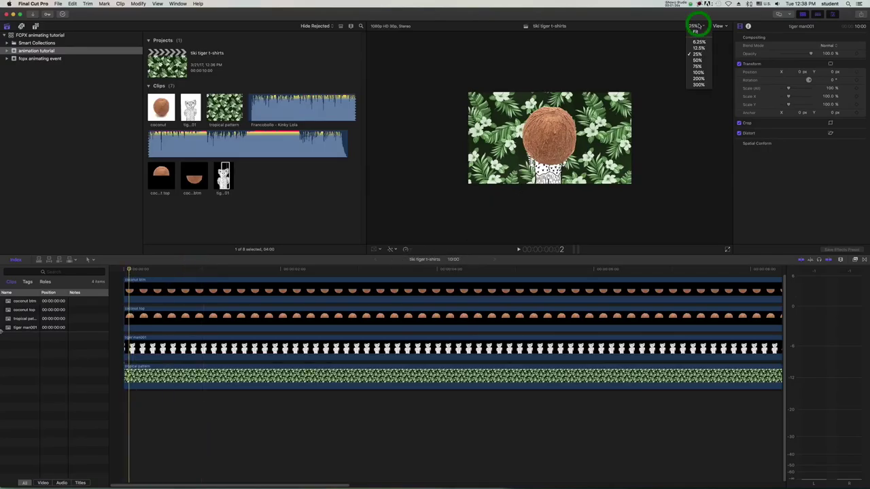
click(696, 61)
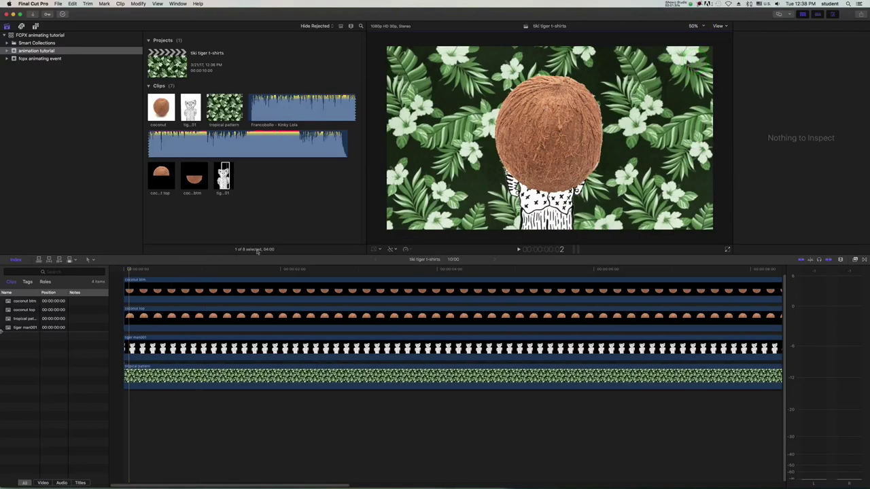
click(208, 289)
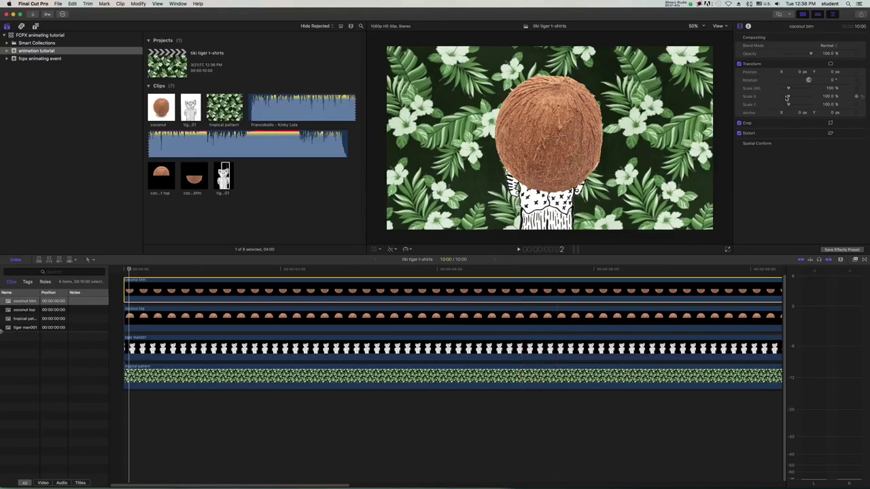
drag(789, 89, 793, 90)
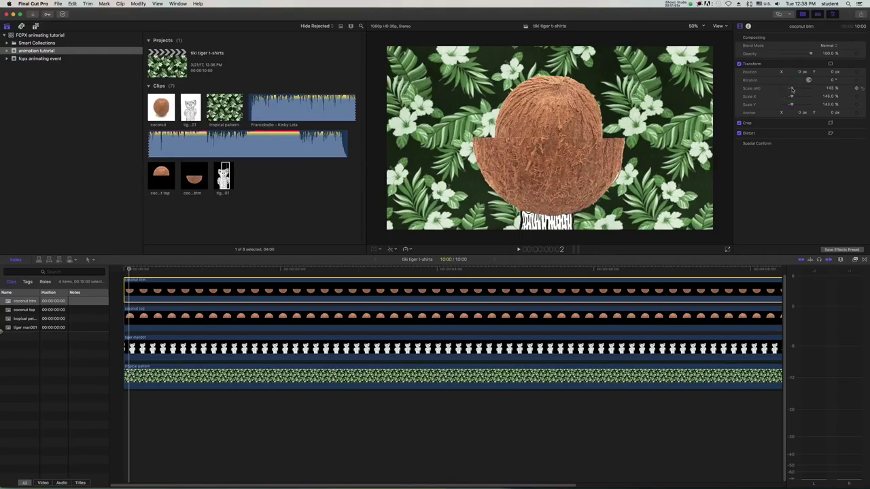
click(830, 89)
text(140)
key(Return)
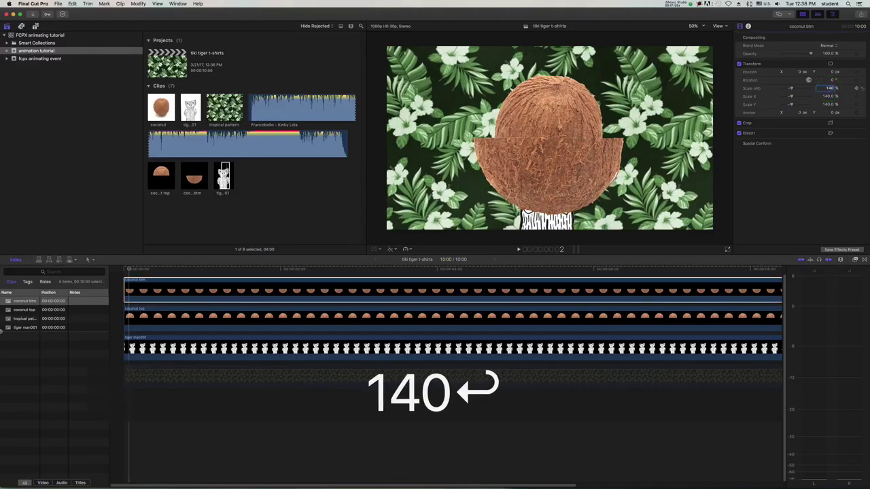
Scale coconut top to 140% as well.
click(306, 319)
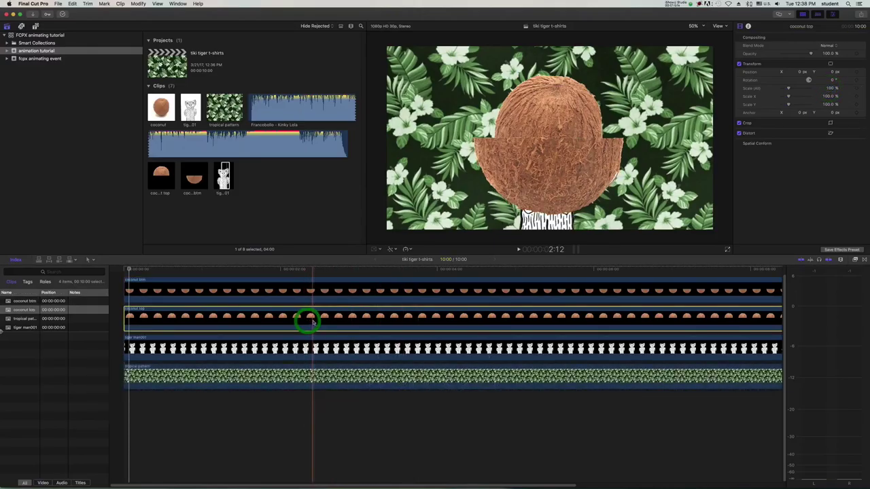
click(831, 89)
text(140)
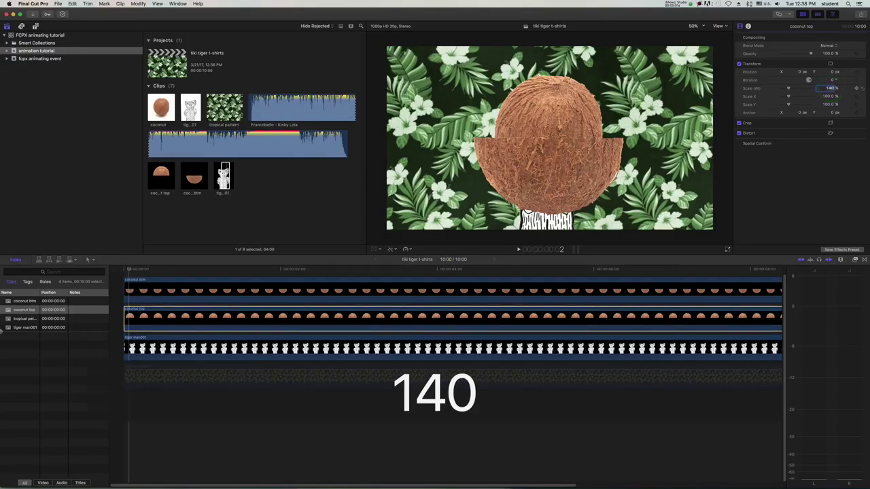
key(Return)
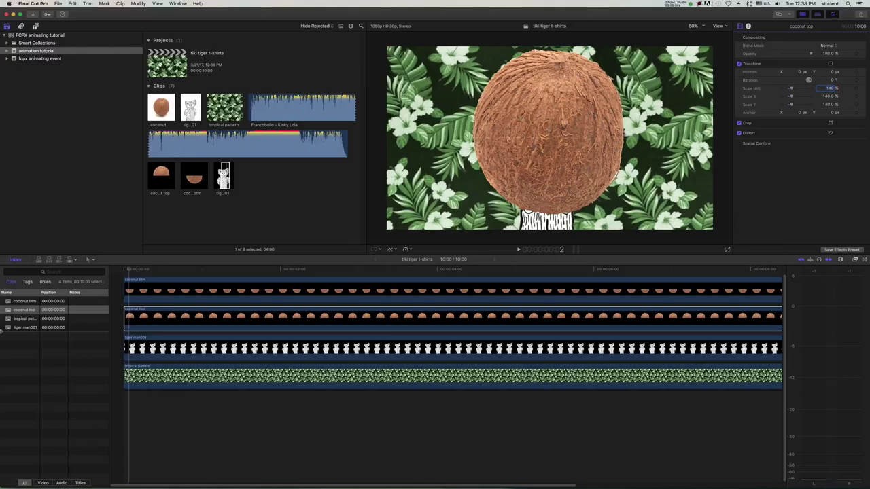
Reset the coconut top's rotation to 0°.
drag(809, 80, 810, 80)
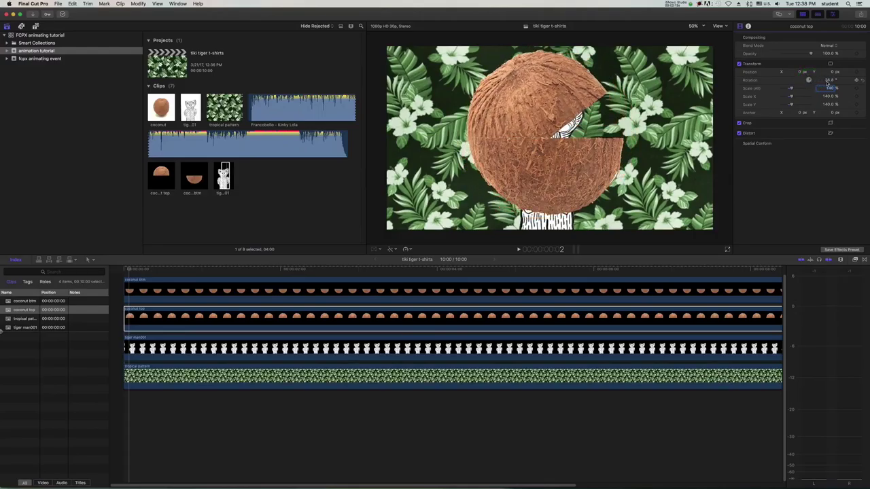
click(829, 82)
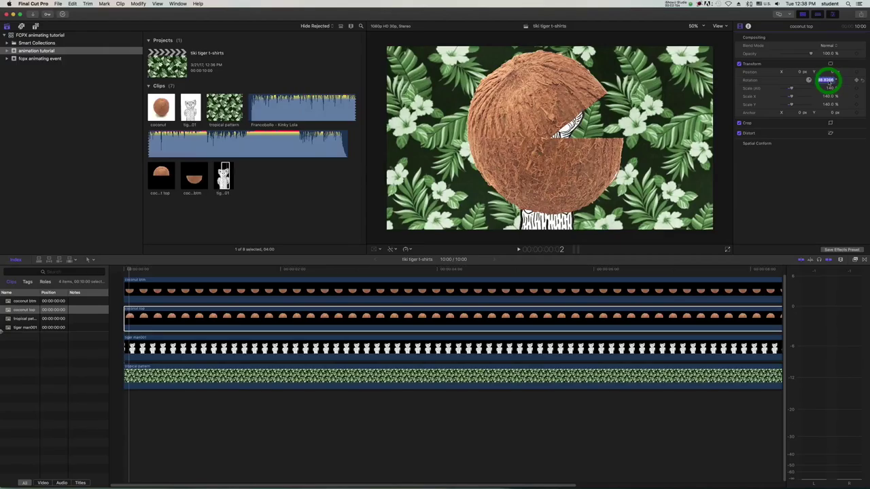
text(0)
key(Return)
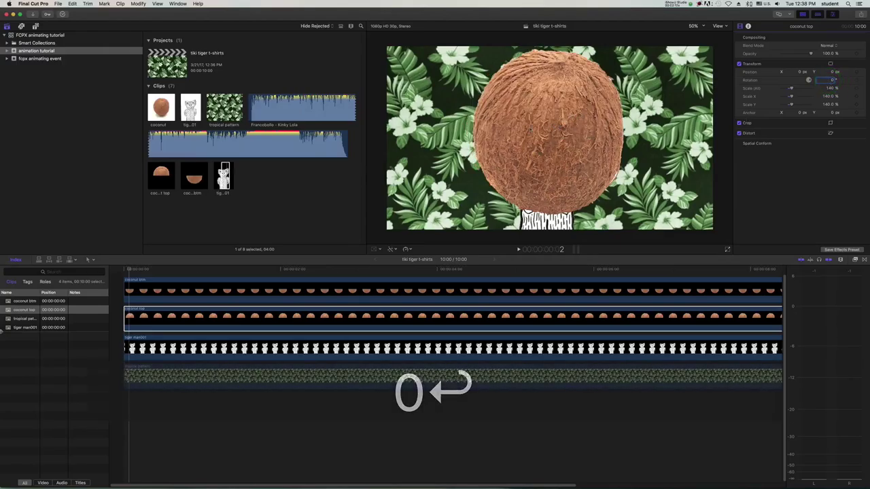
Move the coconut top's anchor X to 304 px and drag it back over the bottom half.
click(287, 320)
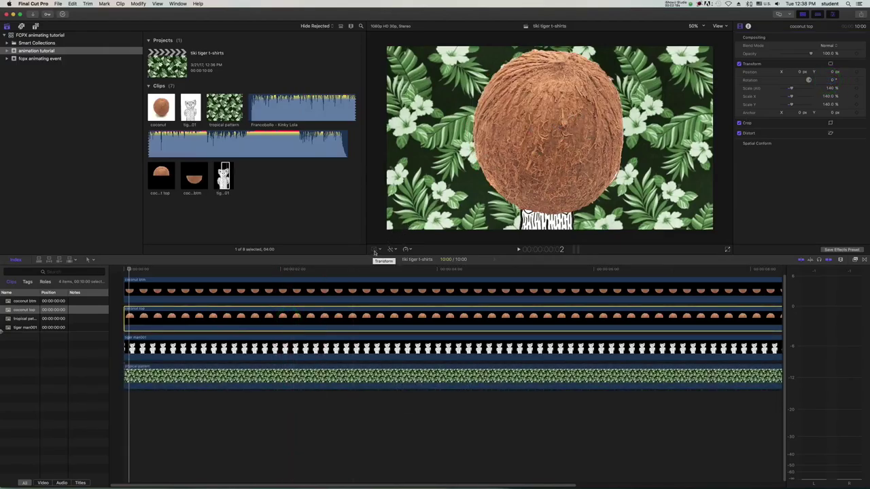
click(376, 250)
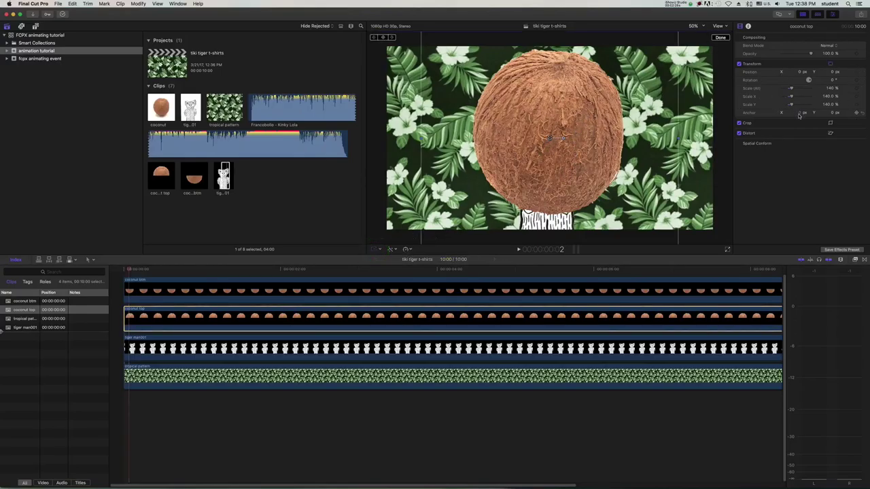
drag(801, 113, 831, 114)
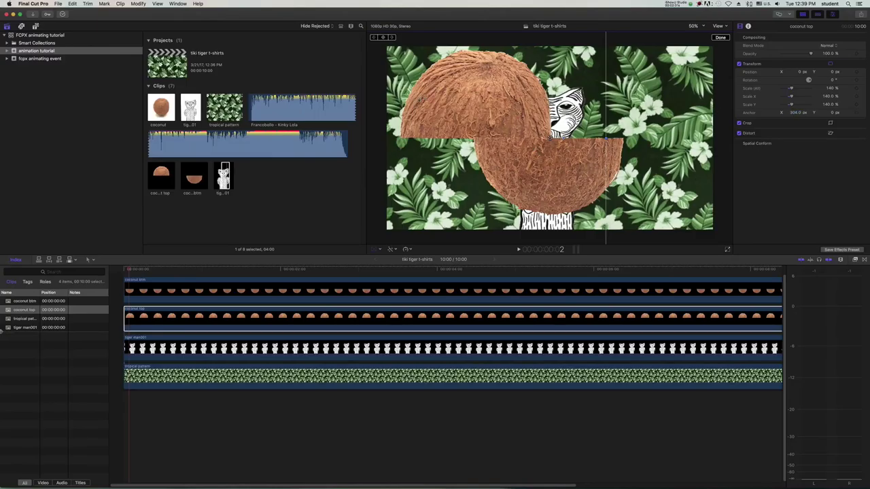
drag(449, 116, 523, 121)
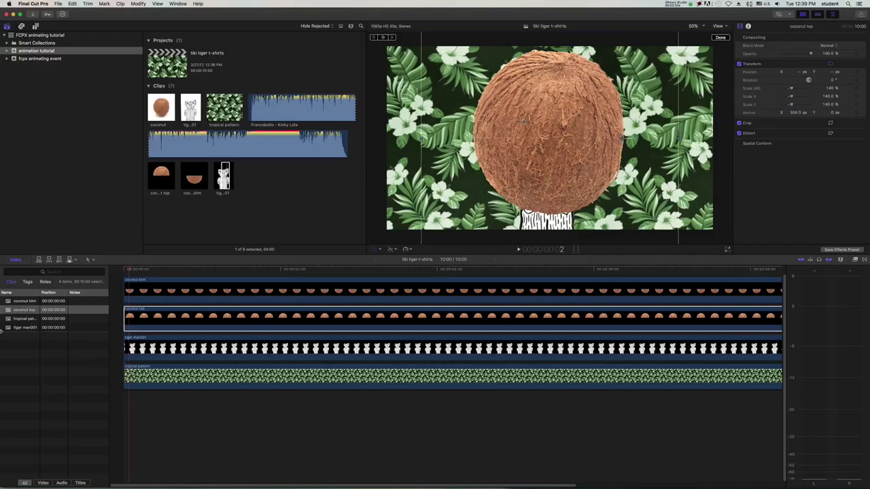
click(720, 37)
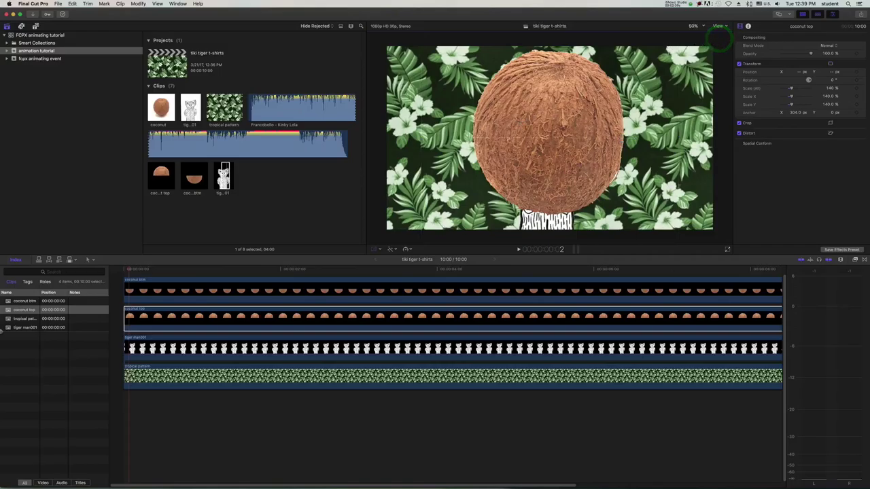
Keyframe the coconut top's rotation at 0° at the start and -101.2° around 1:07.
drag(129, 269, 218, 269)
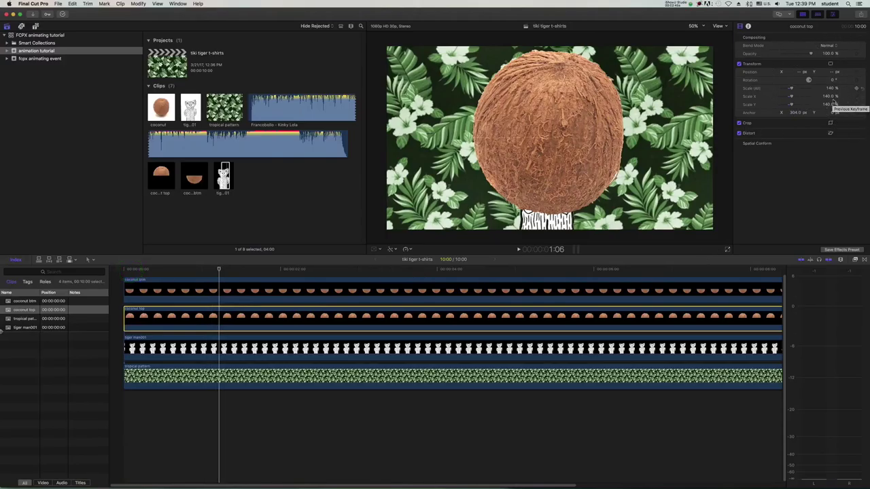
click(857, 89)
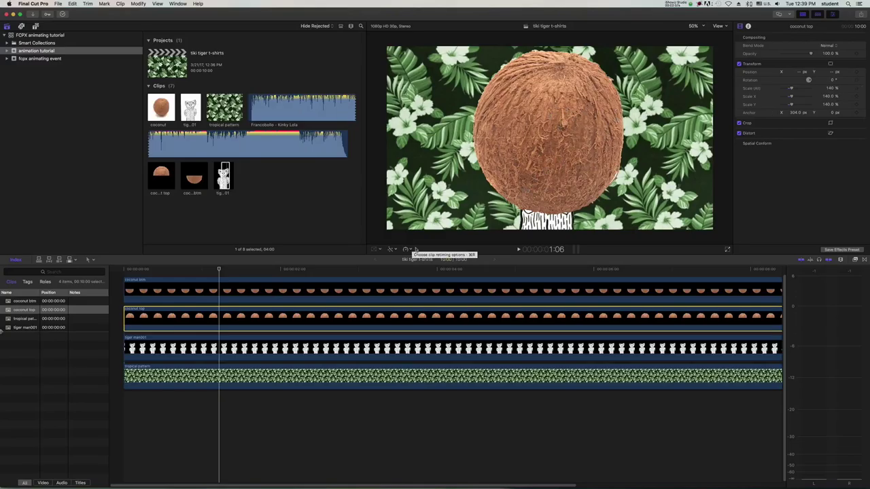
drag(219, 270, 117, 275)
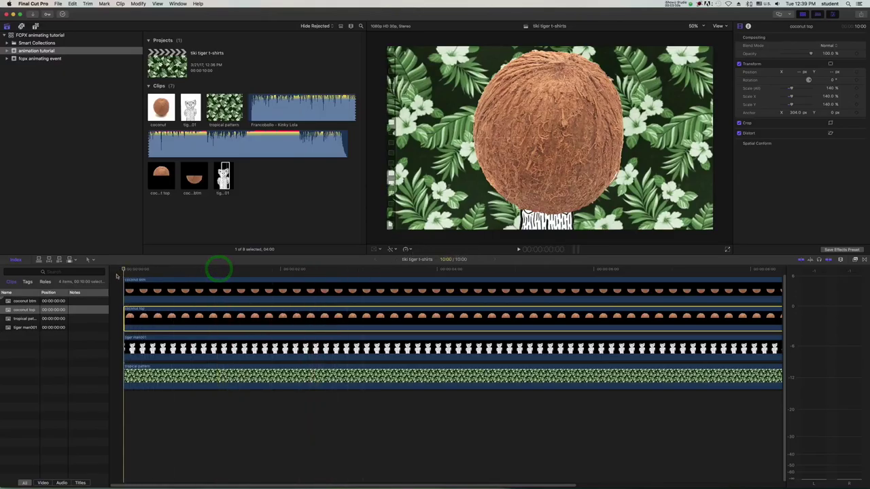
click(855, 80)
mouse_move(124, 270)
mouse_down()
mouse_move(227, 270)
mouse_move(205, 271)
mouse_up()
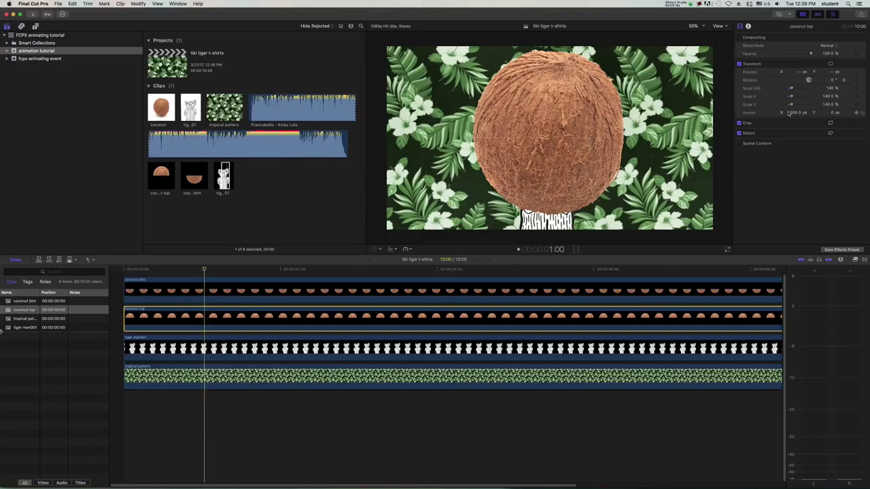
drag(810, 81, 804, 102)
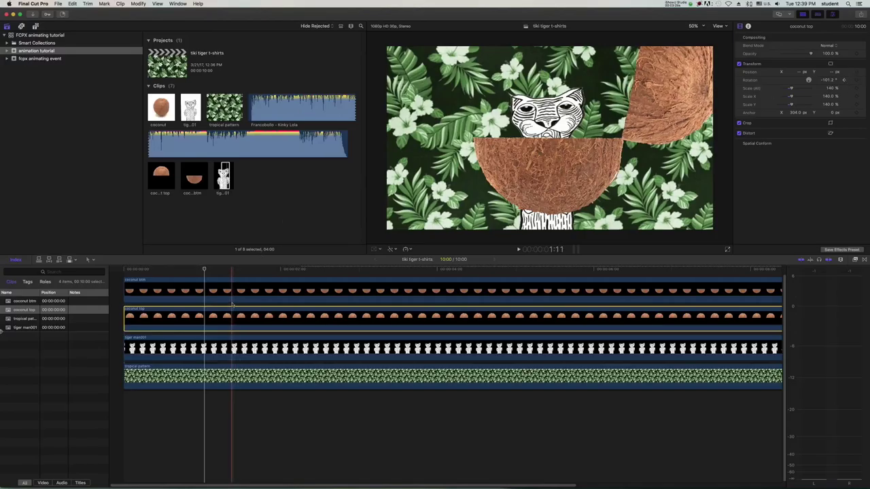
Step back and forth between the closed and split-coconut keyframes to check them.
click(214, 323)
click(544, 171)
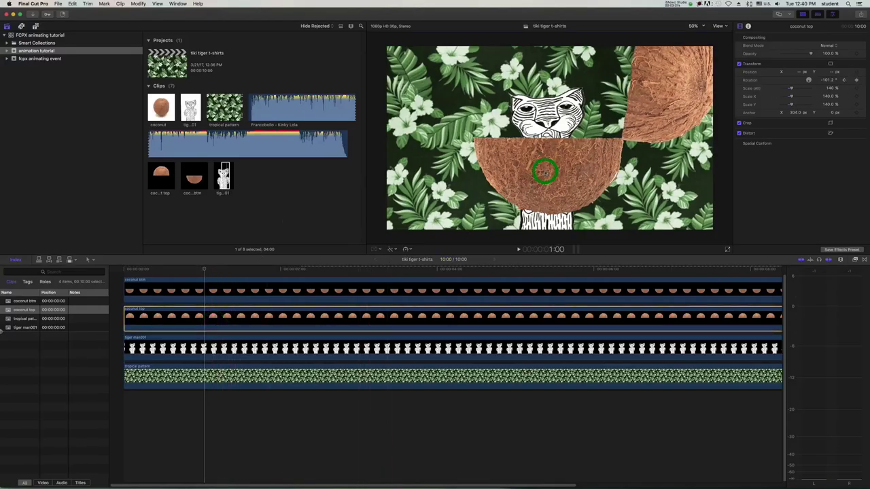
click(373, 249)
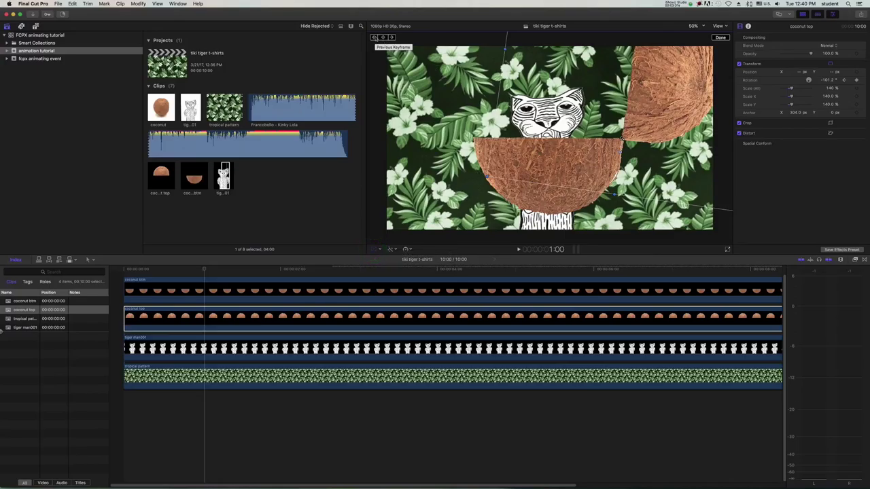
click(391, 37)
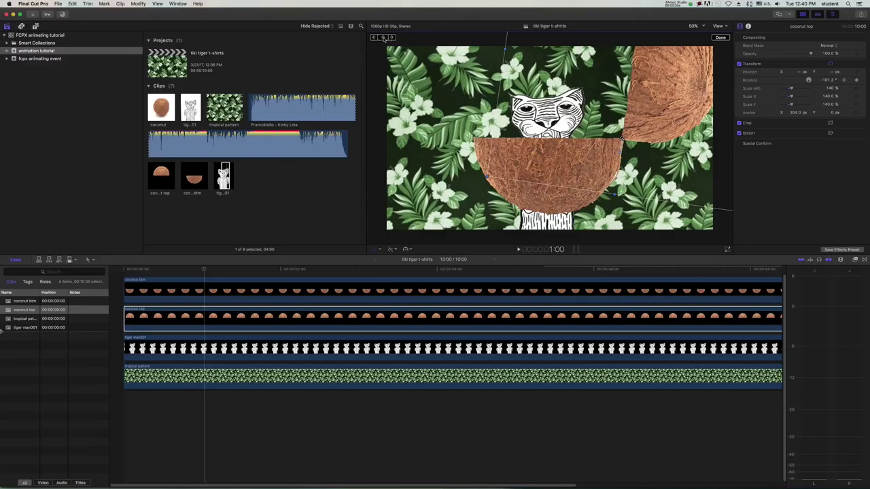
click(373, 38)
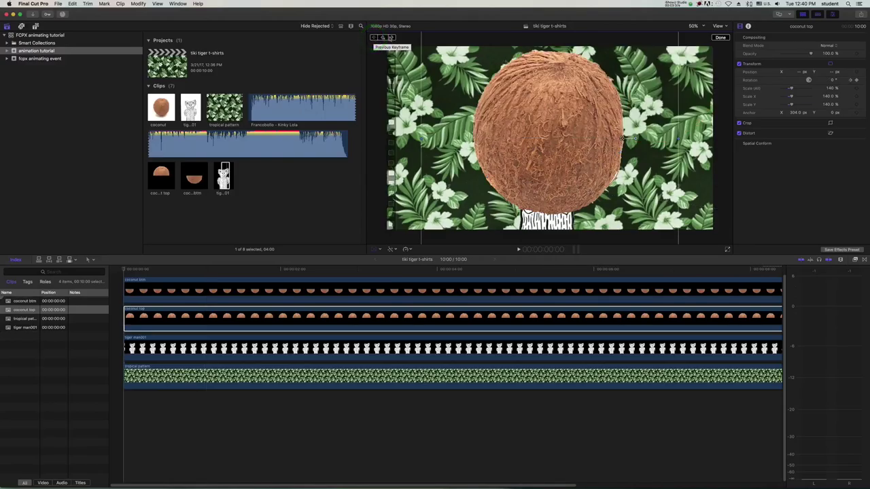
click(391, 37)
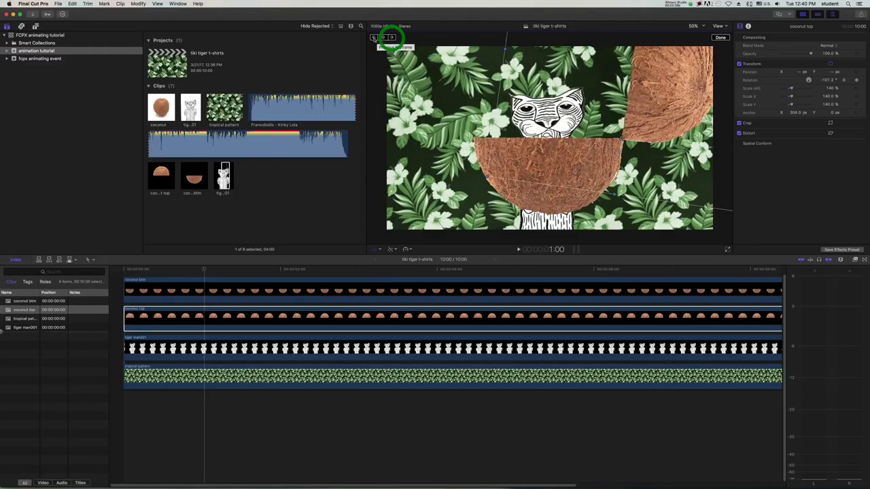
click(373, 37)
click(391, 38)
click(373, 37)
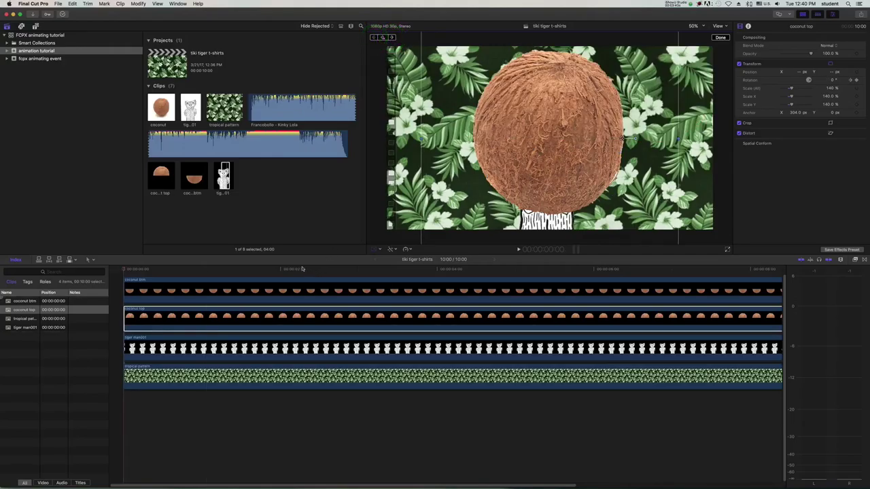
Play the coconut-opening animation from just past the sequence start.
click(161, 271)
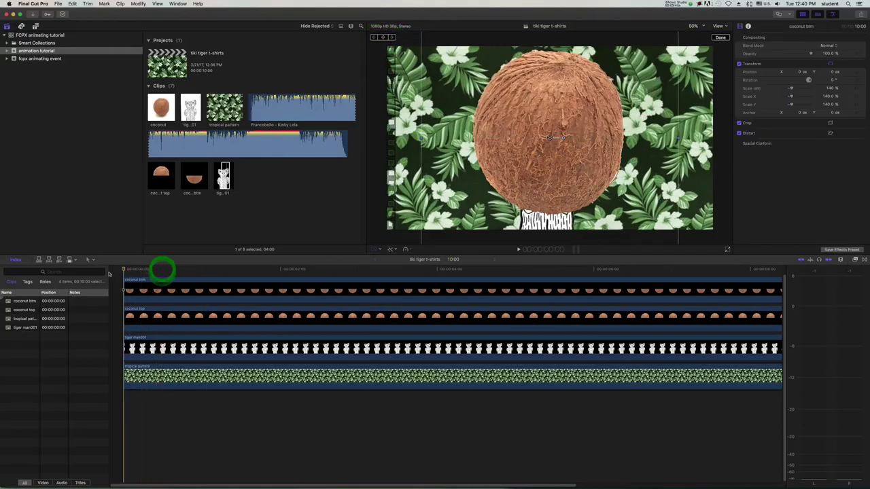
key(space)
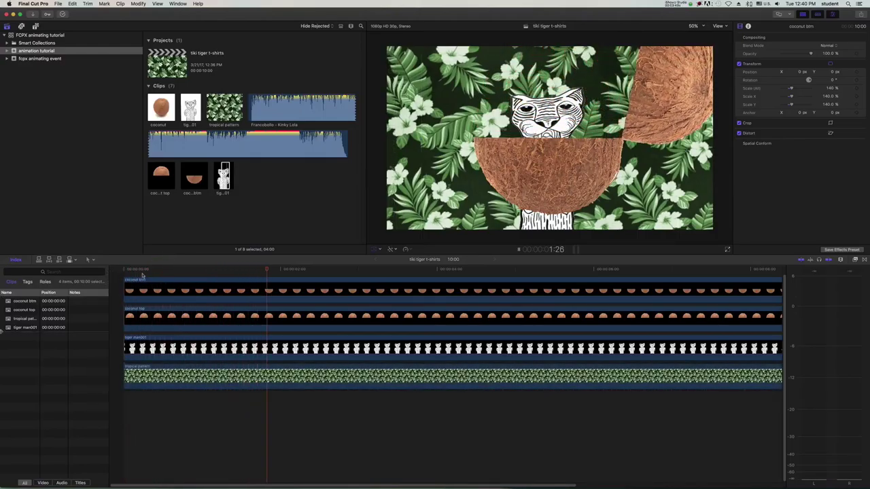
key(space)
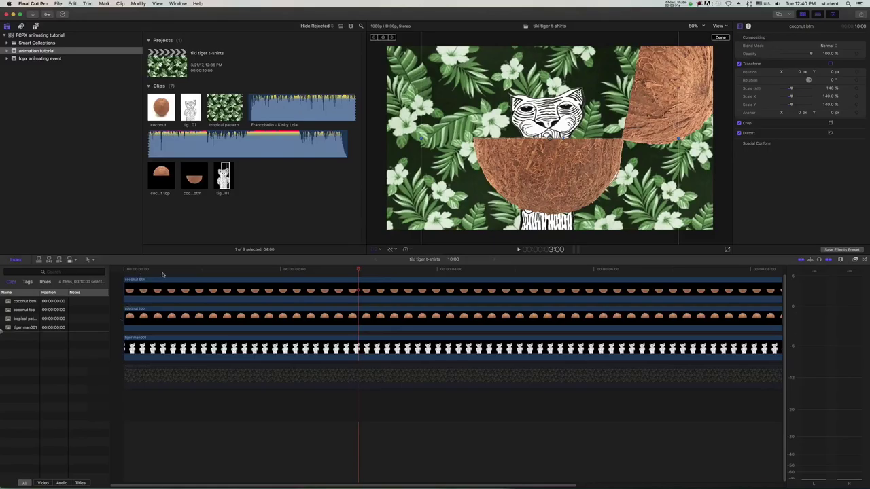
click(165, 269)
At the sequence start, select tiger man001 and move it down in the frame.
click(166, 270)
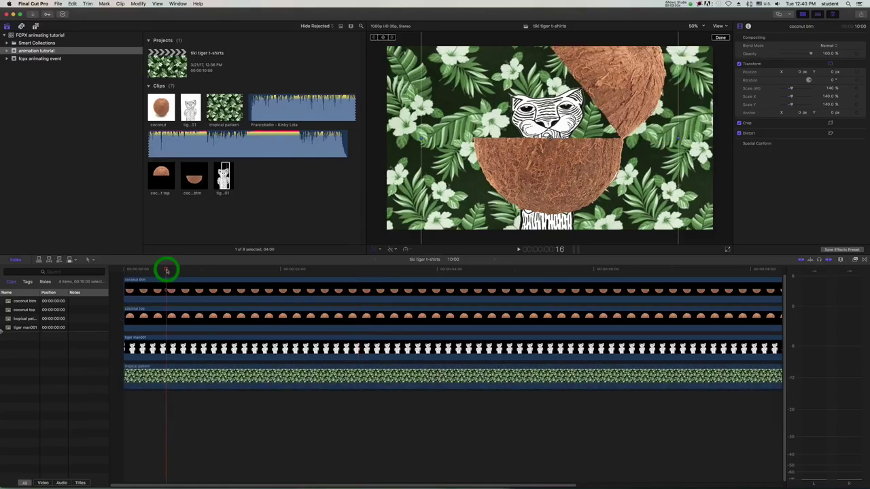
drag(166, 270, 107, 272)
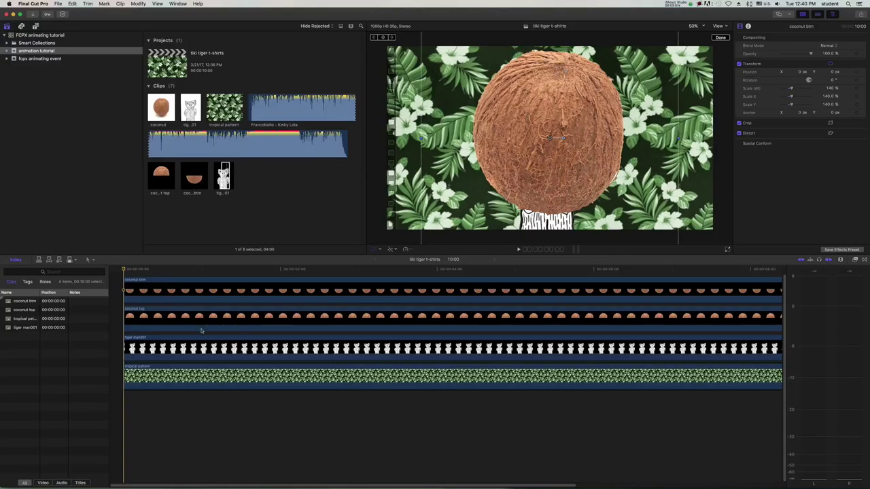
click(226, 349)
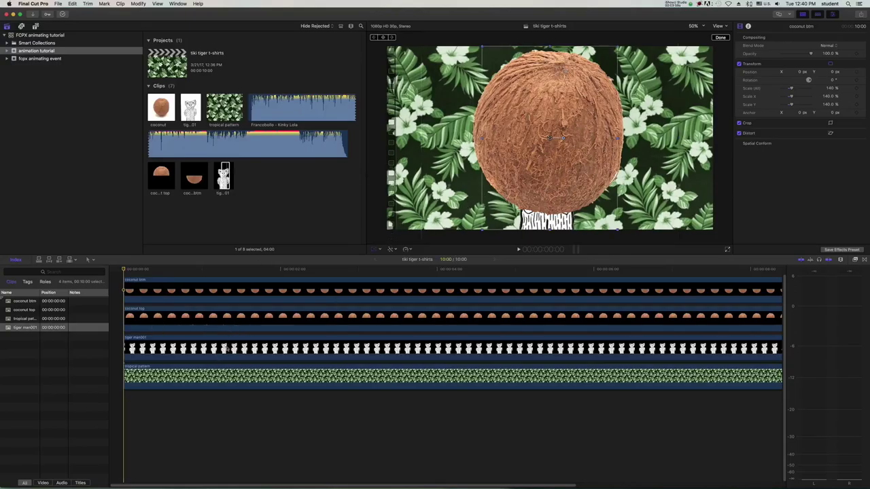
drag(537, 219, 542, 187)
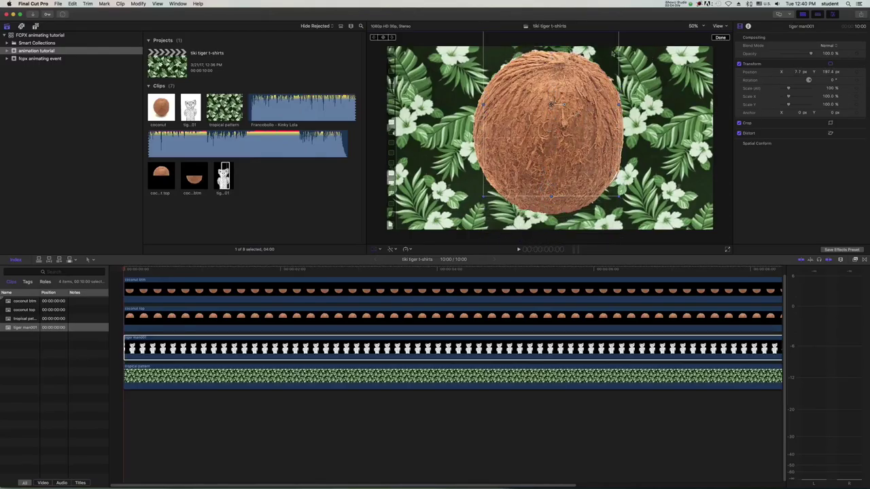
drag(555, 87, 551, 136)
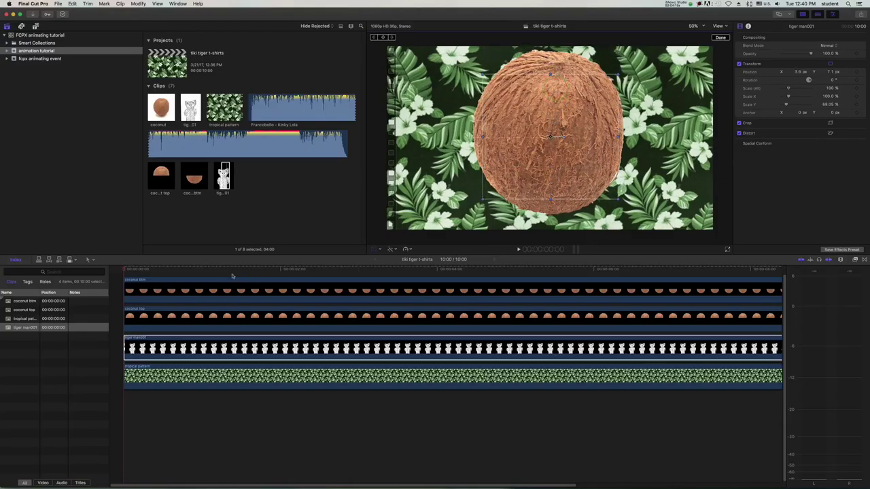
At the coconut-split point, scale the tiger to 78.24% at -6.2, 279.9 px and keyframe its position.
drag(124, 270, 209, 269)
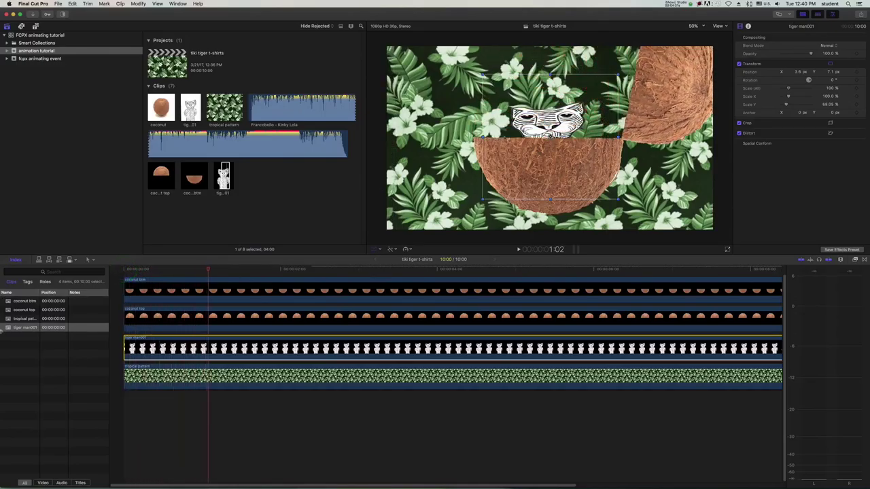
drag(550, 138, 554, 112)
drag(620, 53, 617, 58)
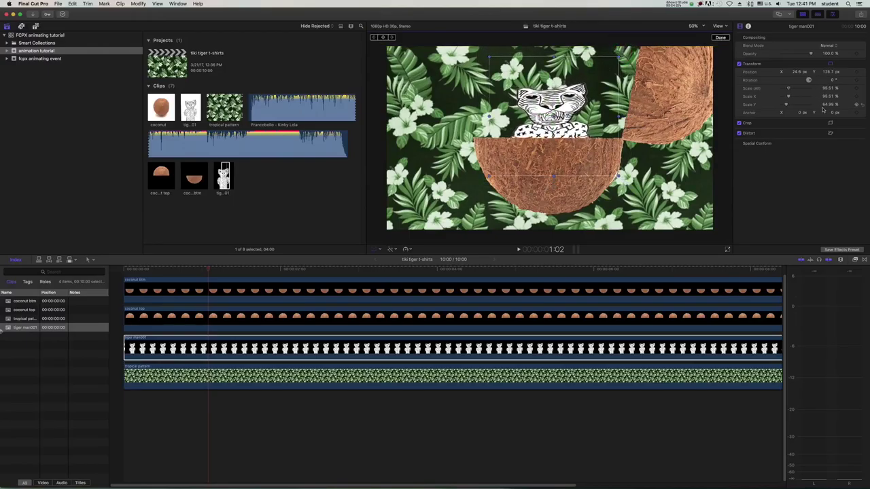
drag(788, 104, 790, 106)
drag(565, 129, 553, 96)
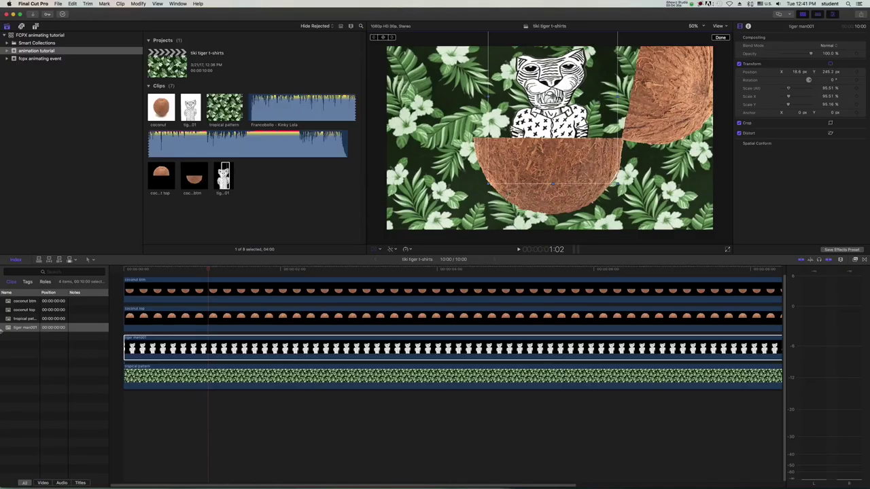
drag(489, 185, 500, 166)
drag(536, 124, 534, 120)
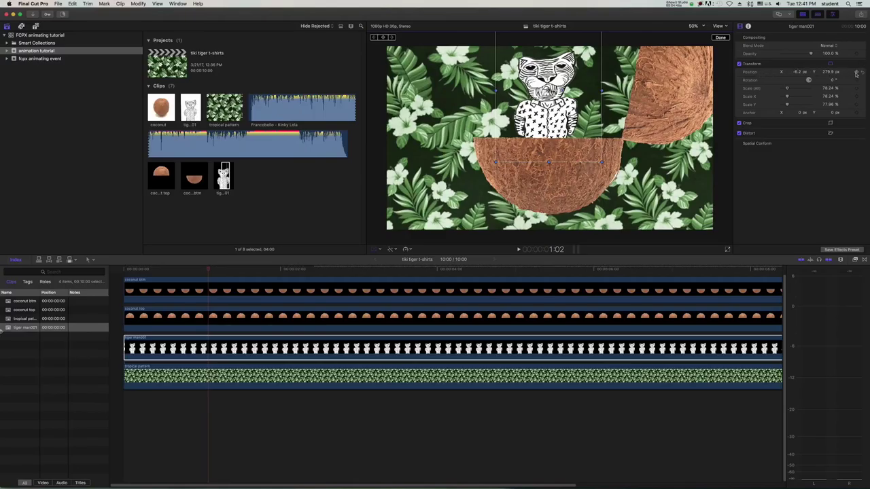
click(857, 72)
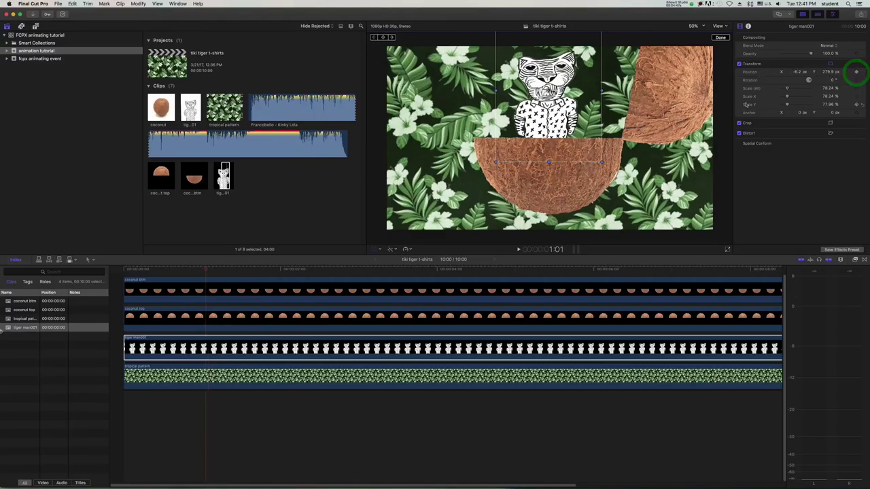
Keyframe the tiger's scale, then at the start squash it to 58.21% vertical scale at -7.2, 64.9 px.
click(856, 90)
drag(206, 271, 130, 272)
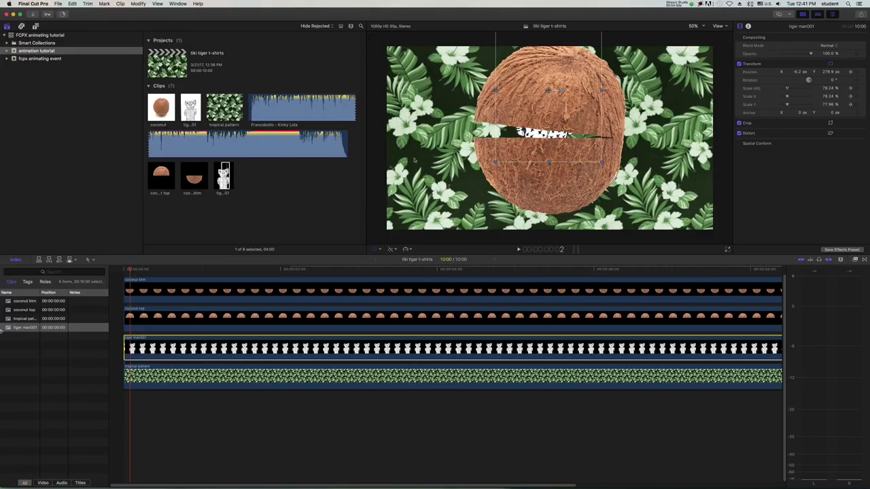
drag(549, 91, 547, 133)
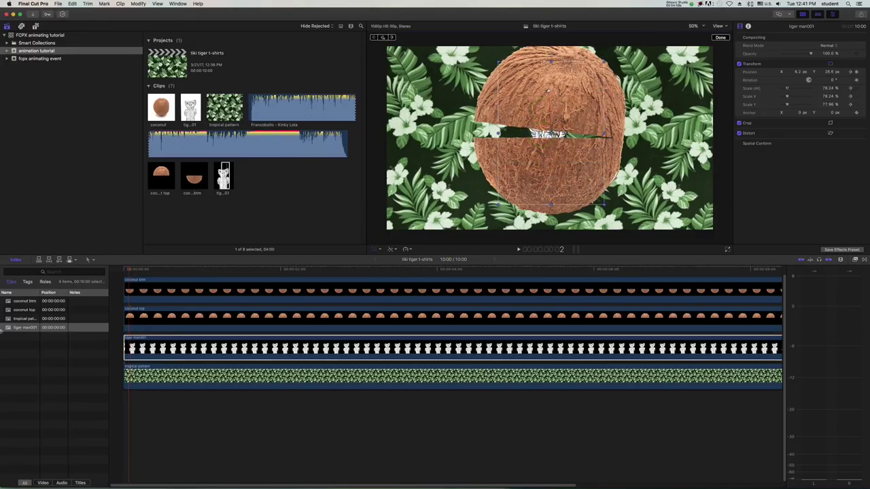
drag(550, 62, 548, 95)
drag(546, 132, 548, 167)
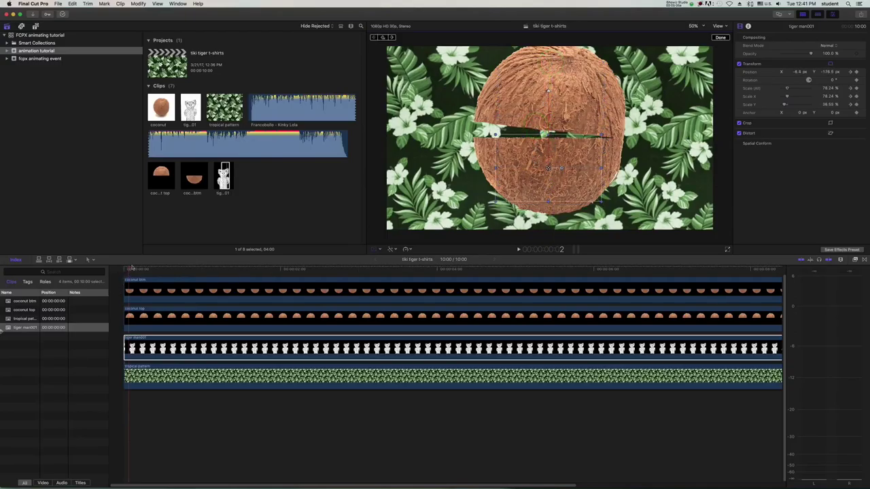
Play the tiger rising out of the coconut from the start.
click(128, 269)
key(space)
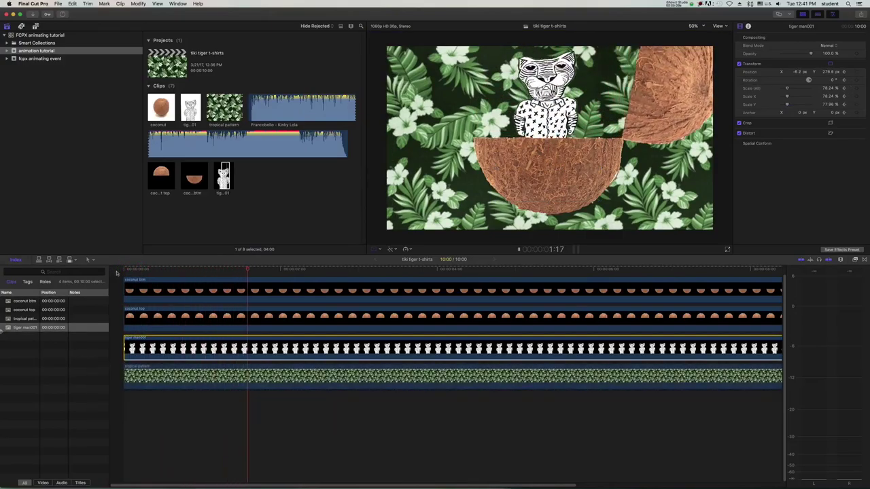
key(space)
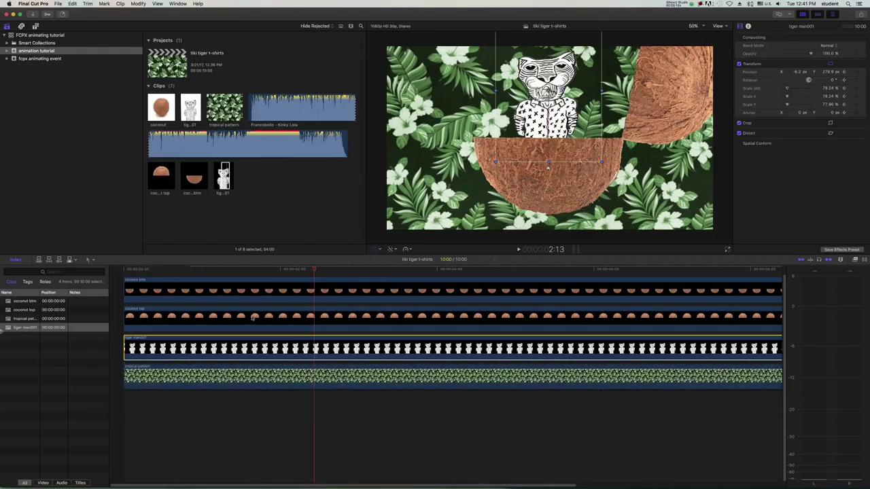
scroll(295, 289, up, 2)
Browse the Build In/Out titles in the Titles and Generators library and preview Subtle.
drag(315, 271, 171, 269)
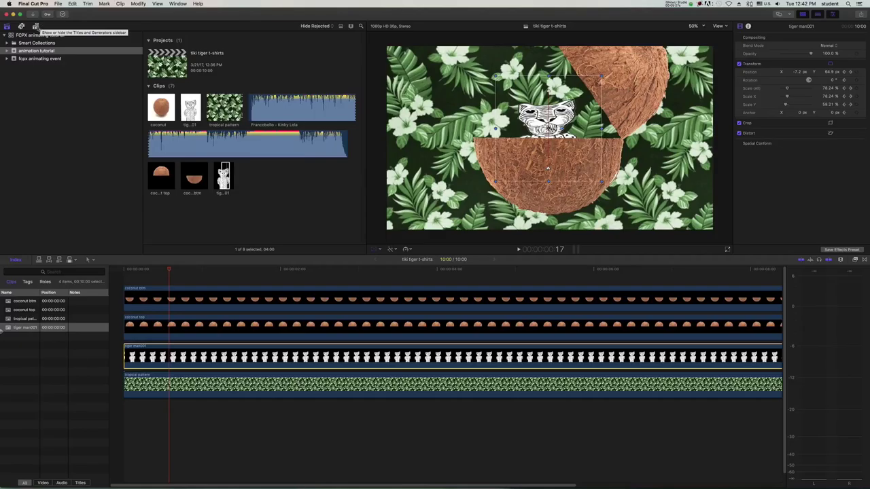
click(36, 27)
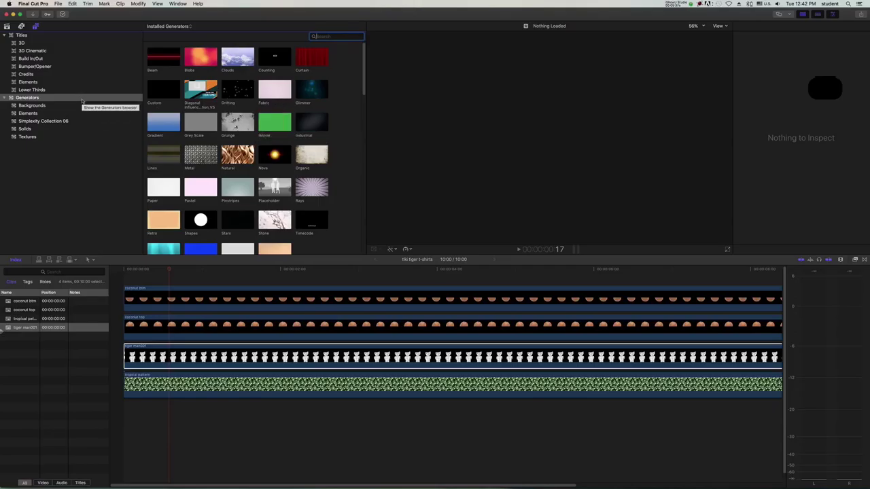
click(41, 60)
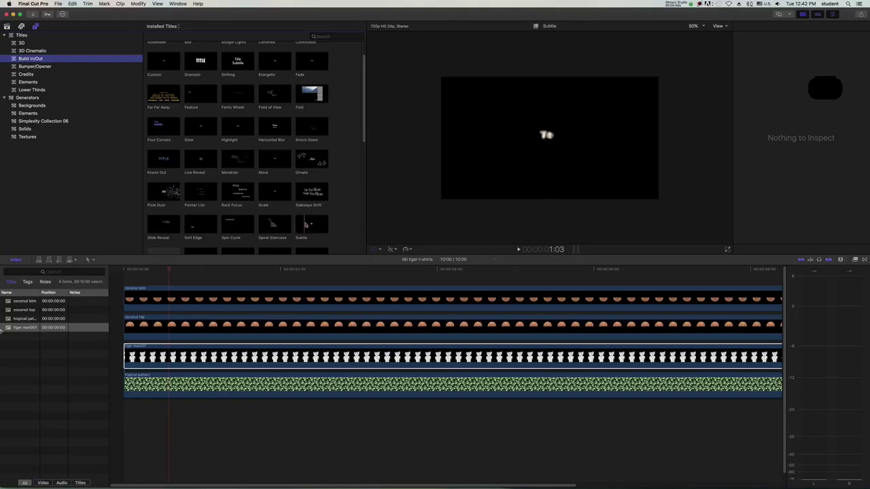
click(312, 225)
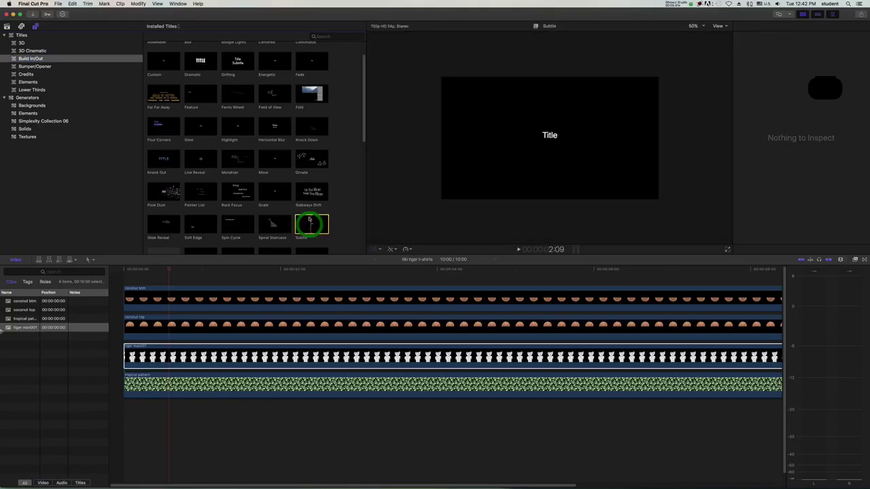
Add the Subtle title above the clips and trim its end to 10:00.
drag(314, 224, 128, 282)
click(314, 225)
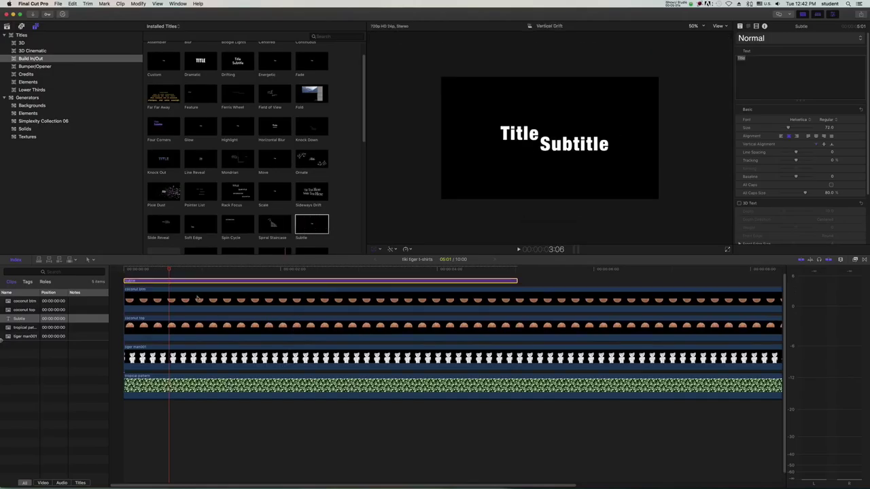
scroll(200, 294, up, 1)
drag(515, 288, 247, 293)
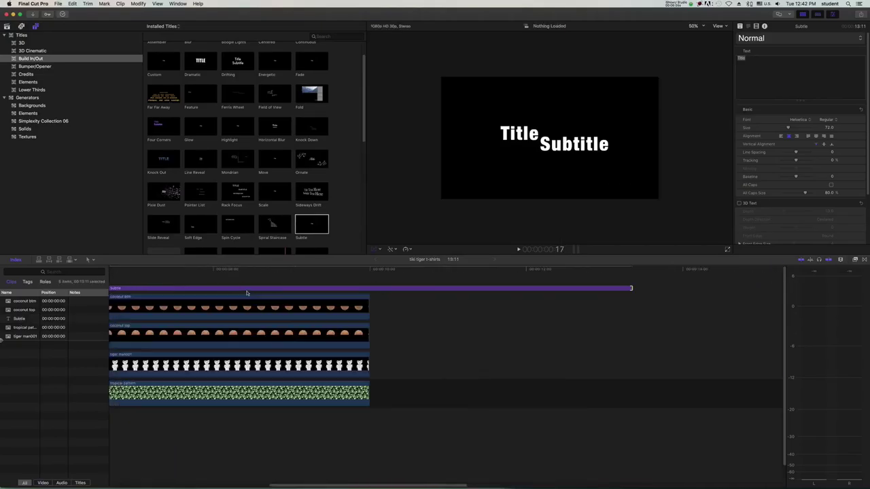
drag(632, 288, 369, 289)
Fit the timeline with Shift+Z, hide the Timeline Index, and preview the frame about 2 seconds in.
key(shift+z)
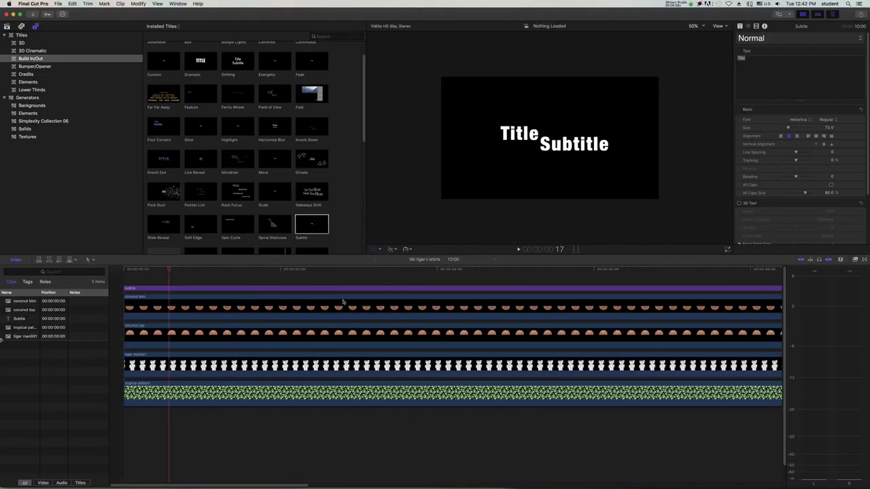
click(16, 260)
drag(145, 270, 213, 272)
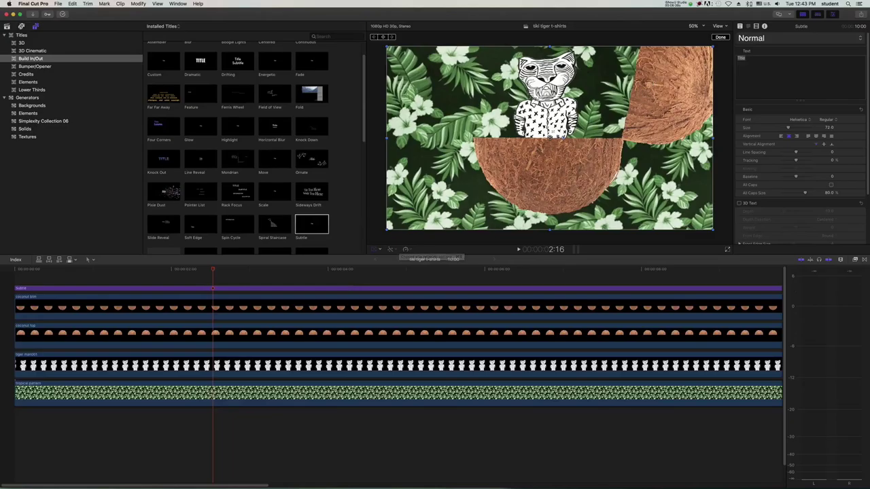
click(556, 134)
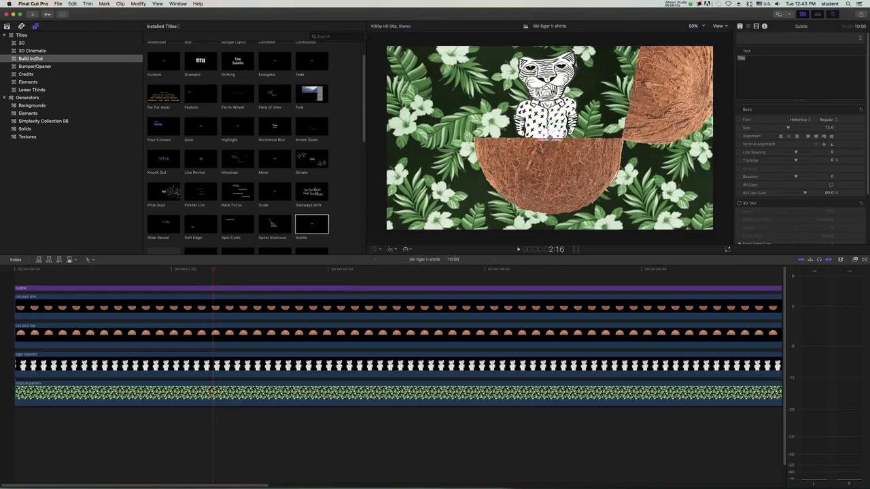
Replace the placeholder 'Title' text with 'Tiki Tiger' and 'T-Shirts' on a second line.
click(749, 62)
click(770, 62)
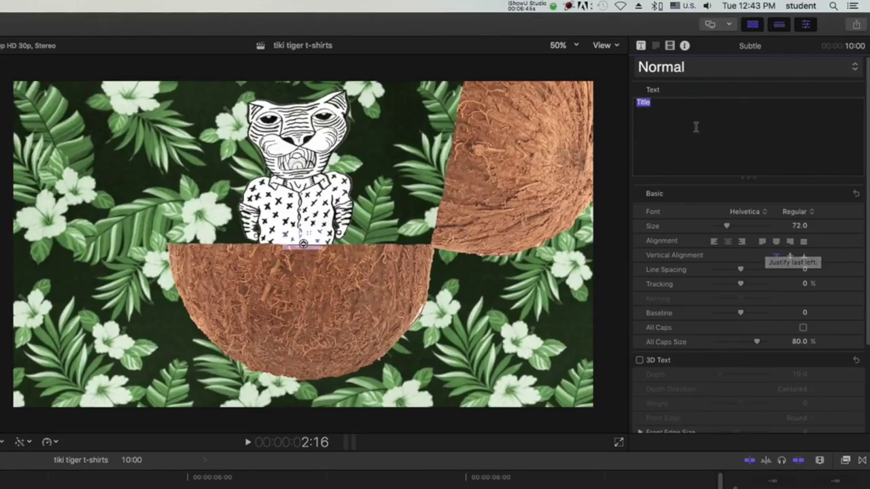
text(T)
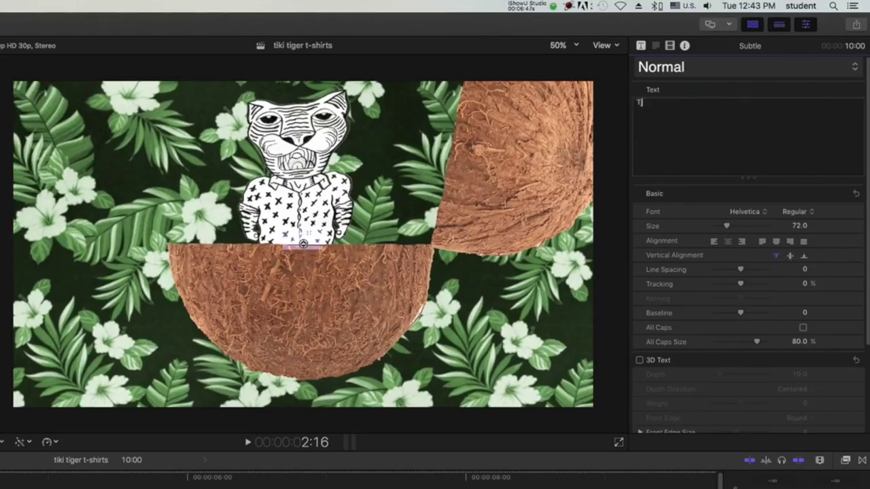
text(iki Tiger)
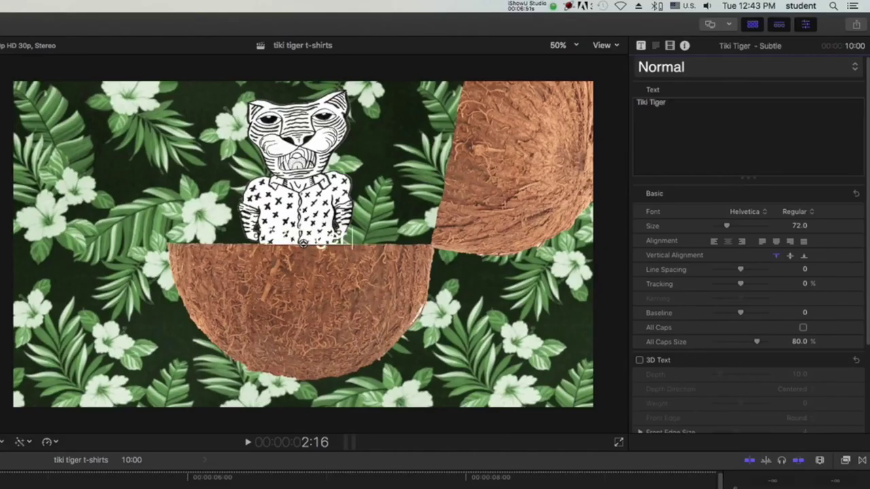
key(Return)
text(T-Shirts)
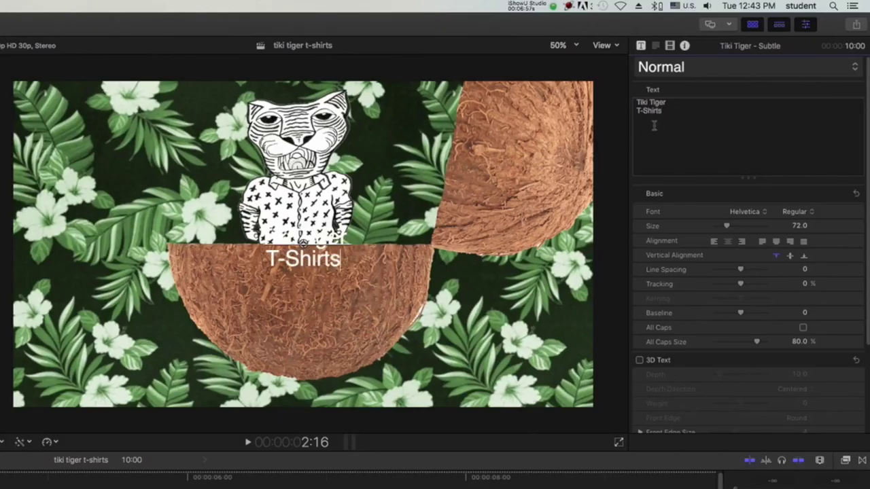
Apply the Faux 3D 2D style to all of the title text.
click(345, 264)
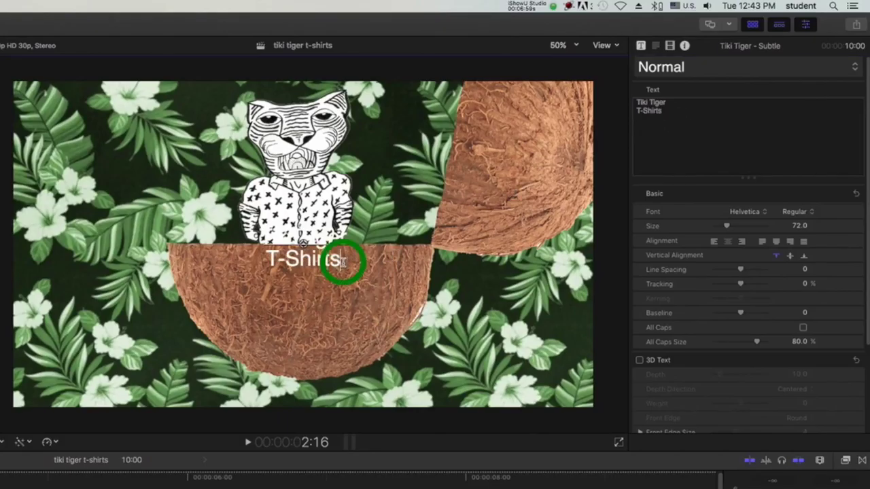
key(super+a)
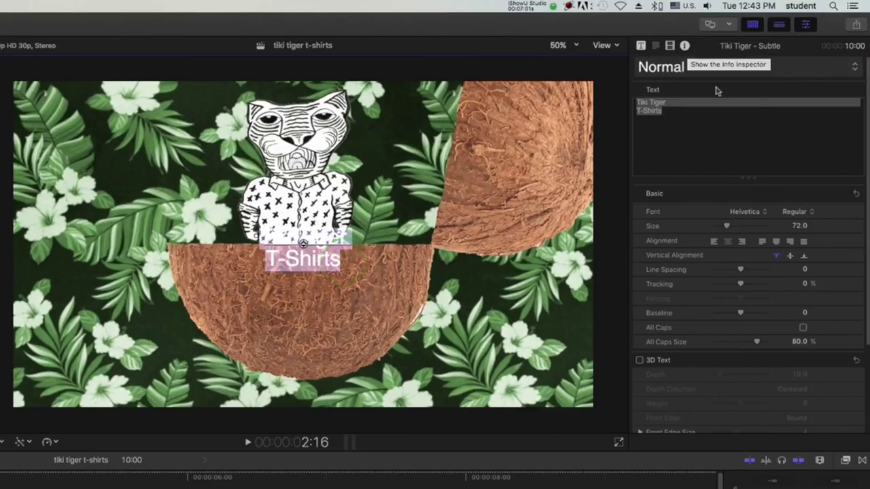
click(706, 69)
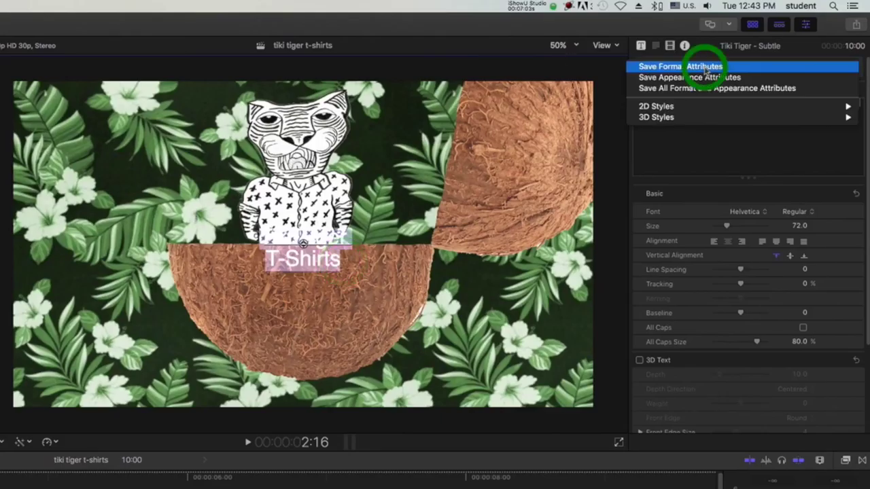
mouse_move(689, 109)
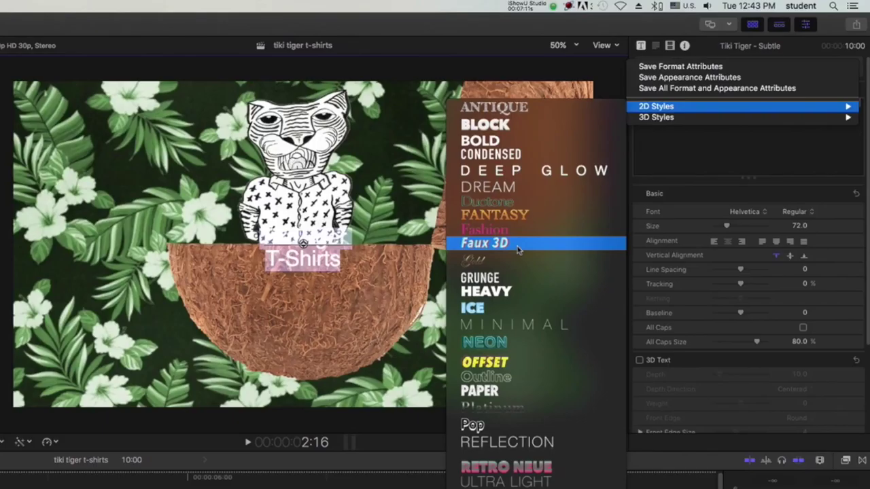
click(516, 245)
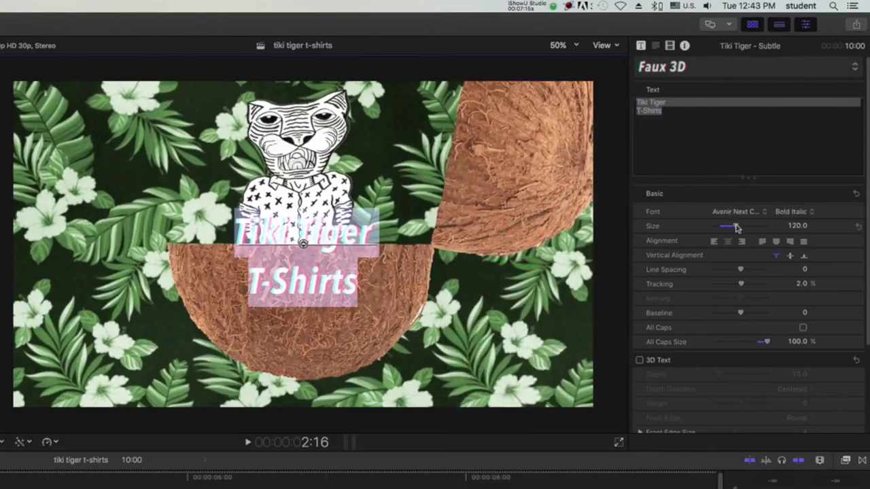
Enlarge the title to size 288 and raise it higher in the frame.
drag(735, 225, 771, 227)
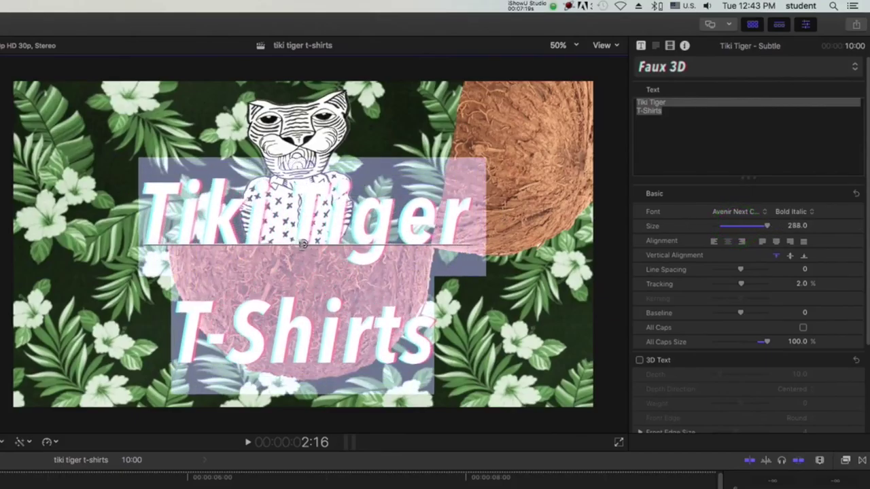
drag(303, 245, 303, 223)
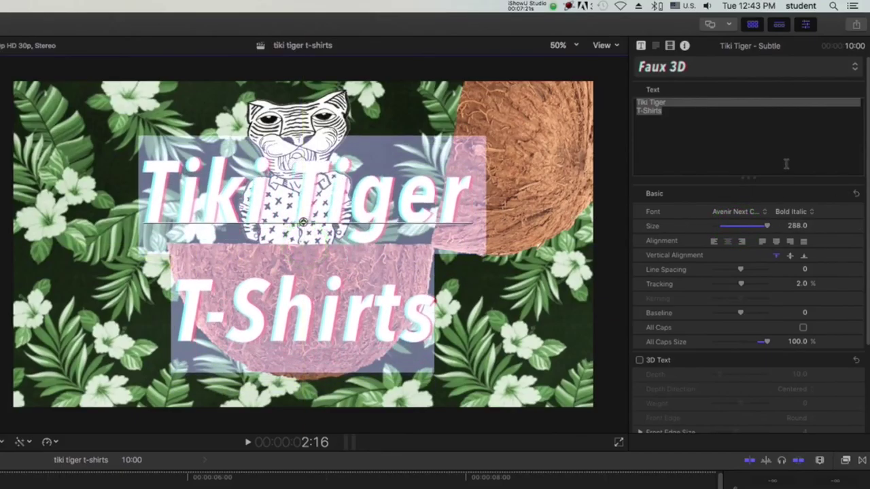
click(763, 141)
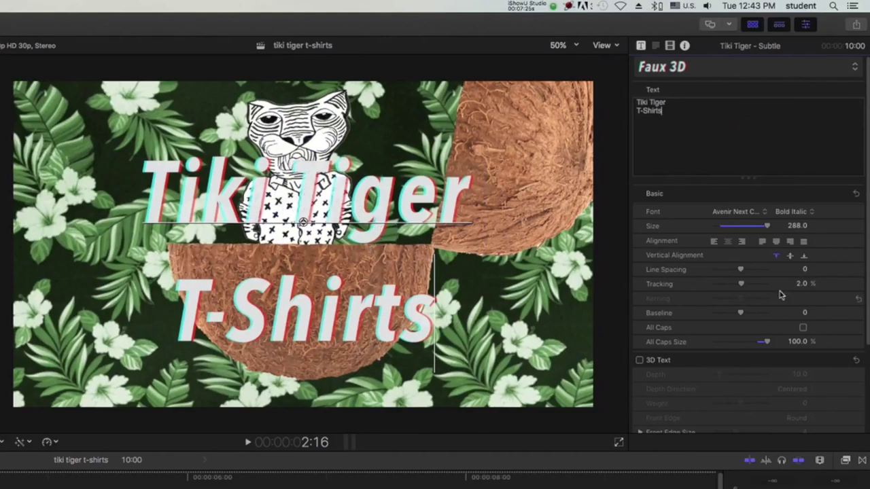
Enable the title's Face fill and set its colour to cyan.
scroll(736, 259, down, 5)
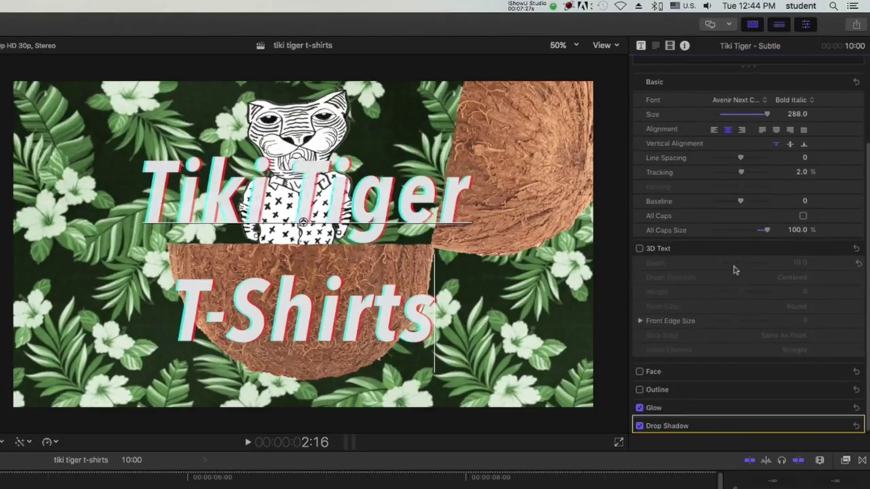
click(703, 374)
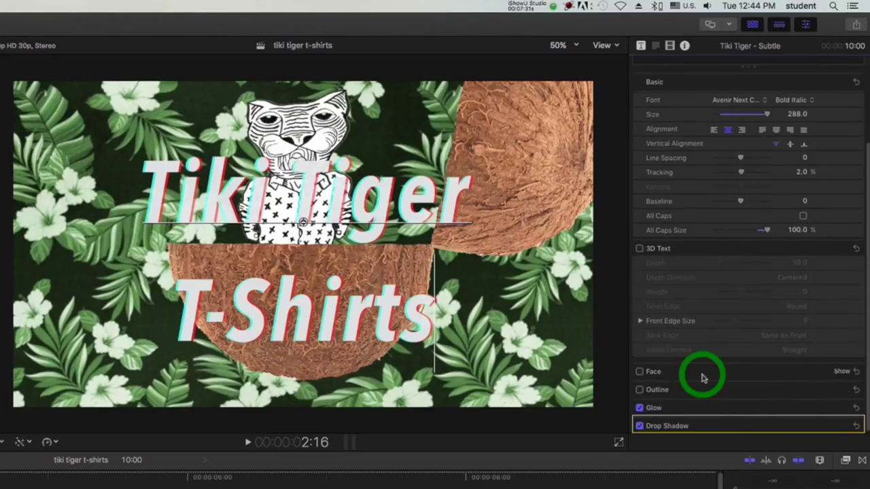
click(842, 372)
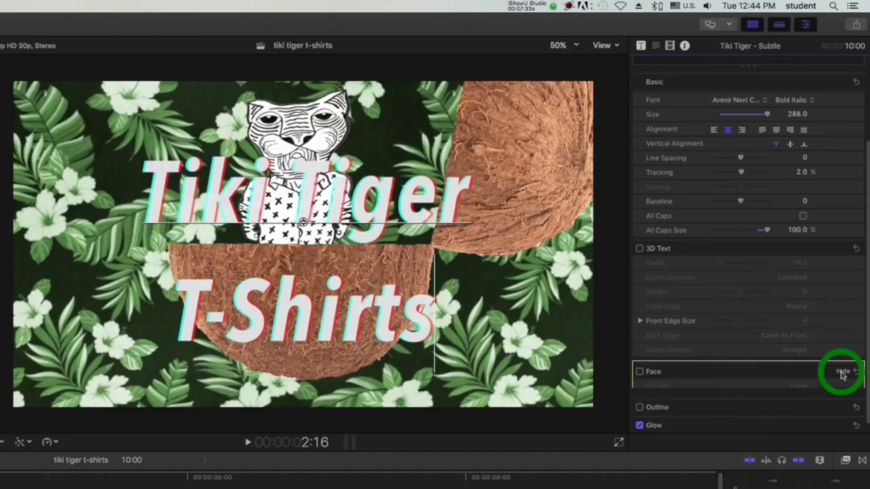
click(640, 373)
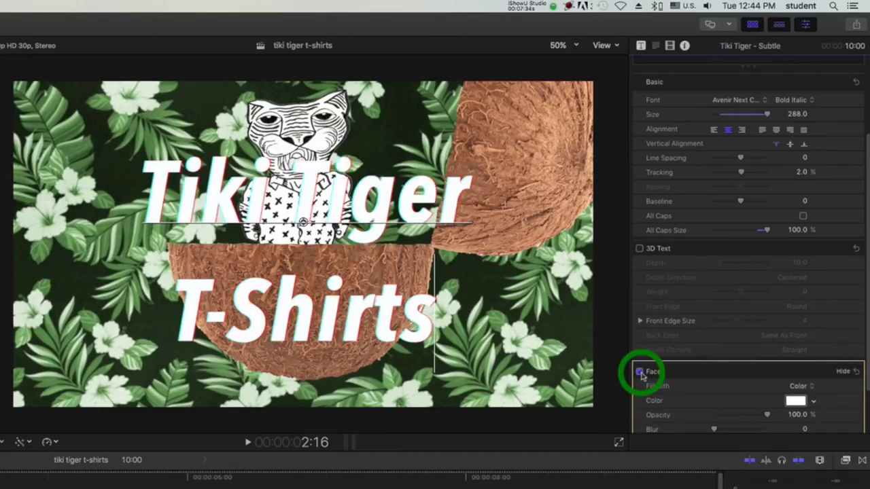
click(796, 401)
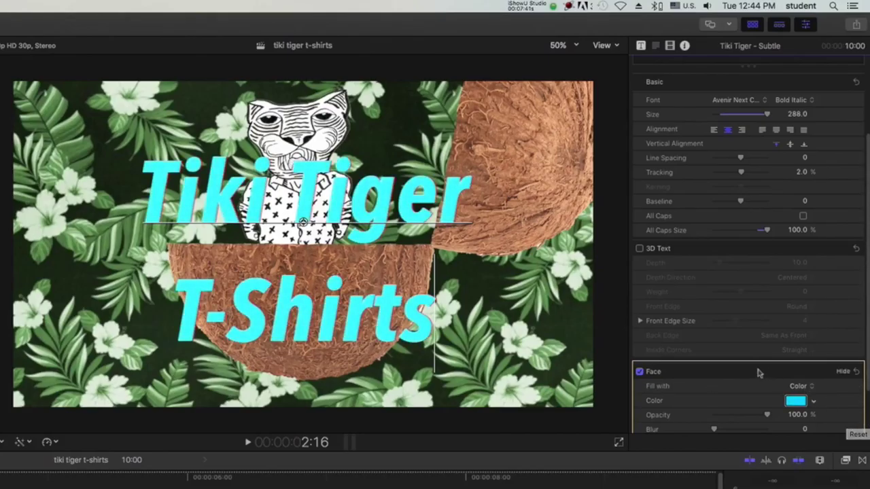
Scroll through the Text Inspector, then view the Title Inspector's Build In/Out parameters.
scroll(765, 350, down, 2)
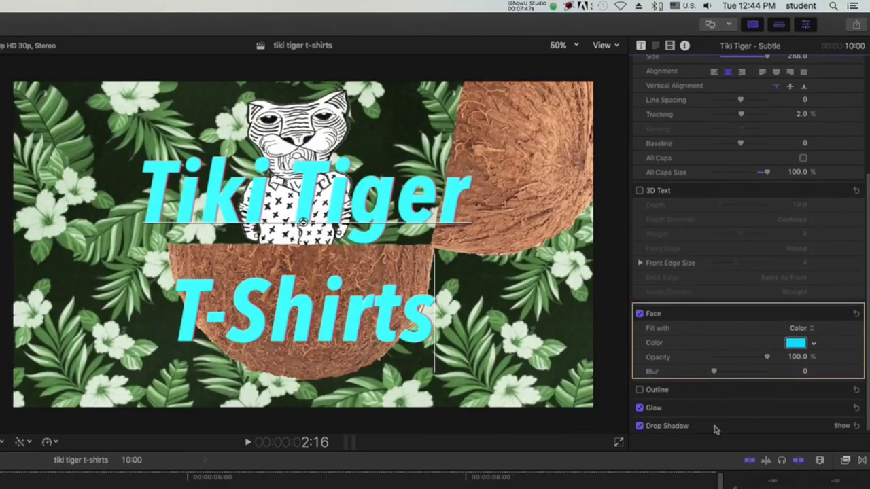
scroll(722, 386, up, 5)
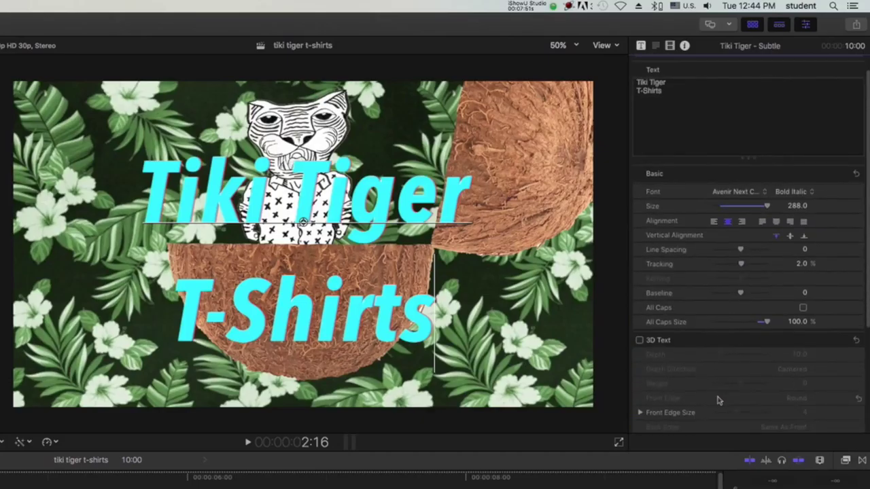
scroll(719, 400, down, 3)
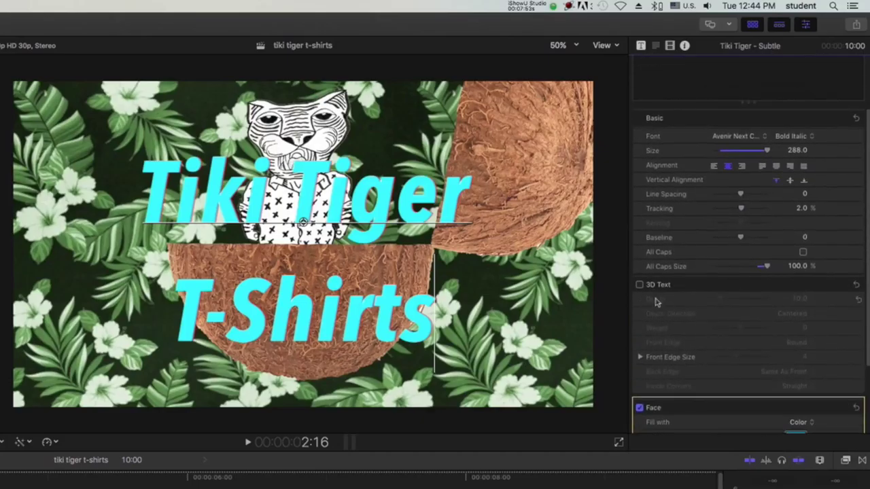
scroll(656, 302, up, 4)
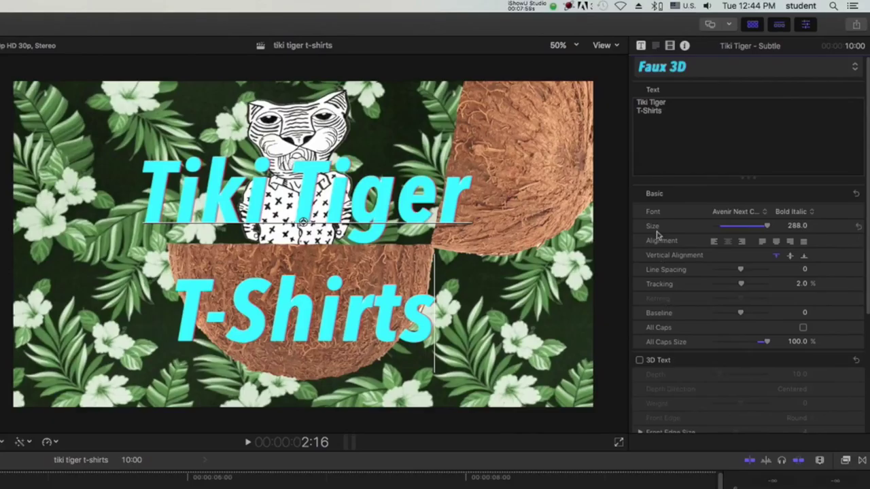
scroll(759, 255, down, 2)
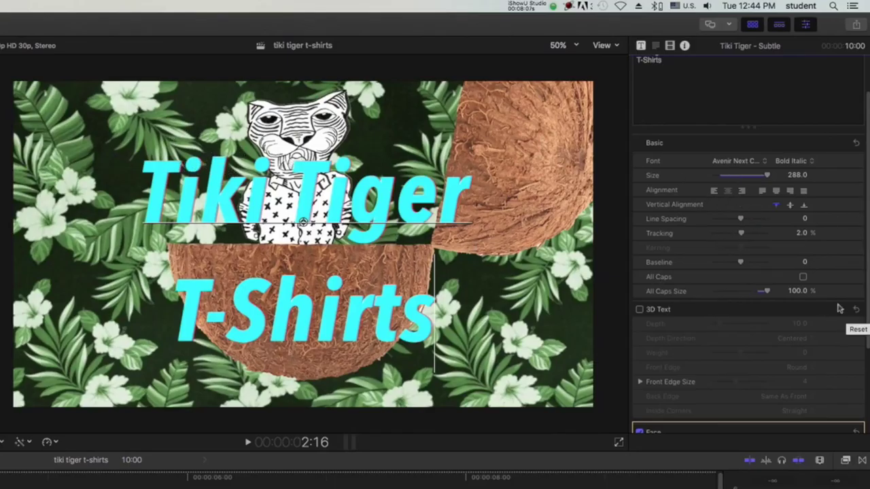
scroll(840, 309, up, 3)
click(640, 46)
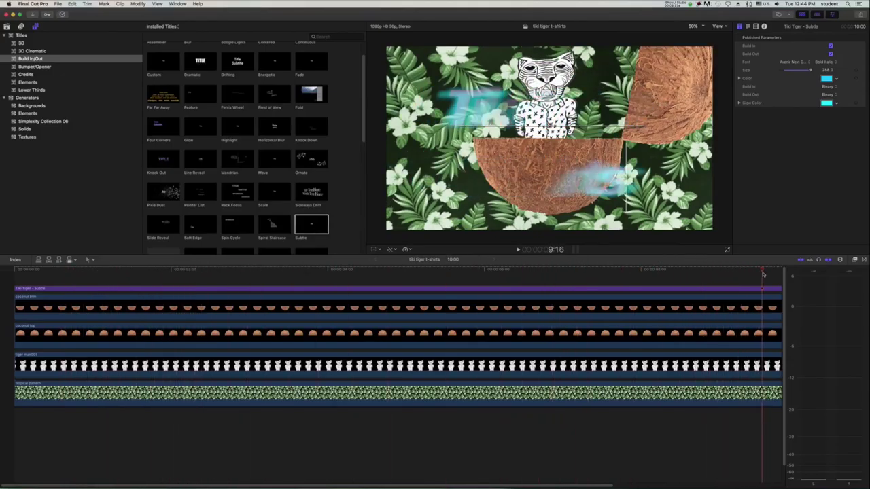
Turn off Build Out for the Tiki Tiger title and preview it near the project's end.
drag(762, 273, 514, 280)
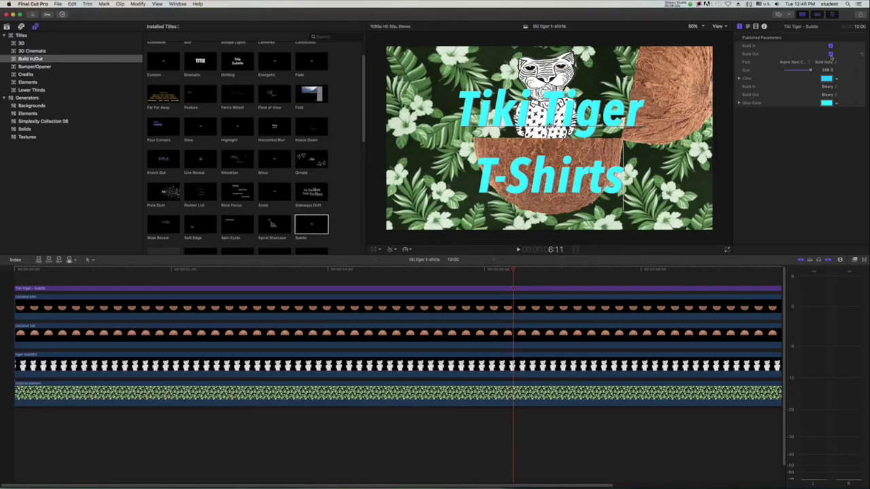
click(831, 54)
drag(514, 271, 350, 290)
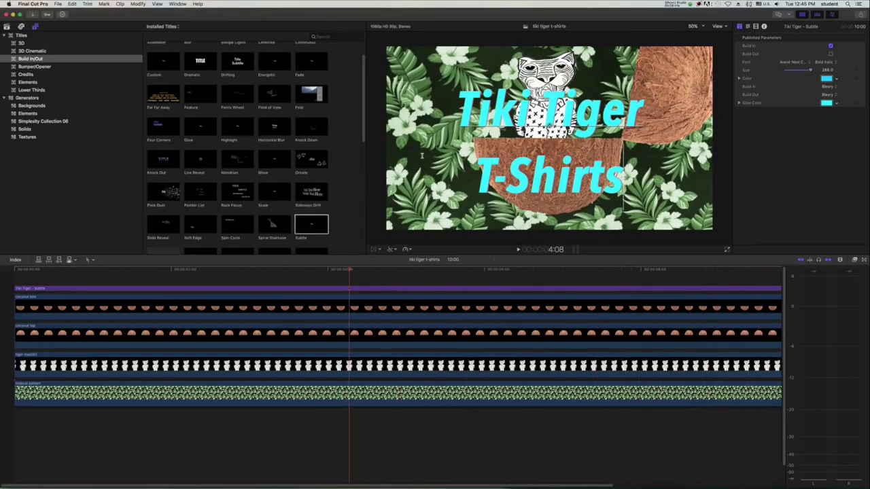
Add the Blobs generator to the timeline above the tropical pattern.
click(37, 101)
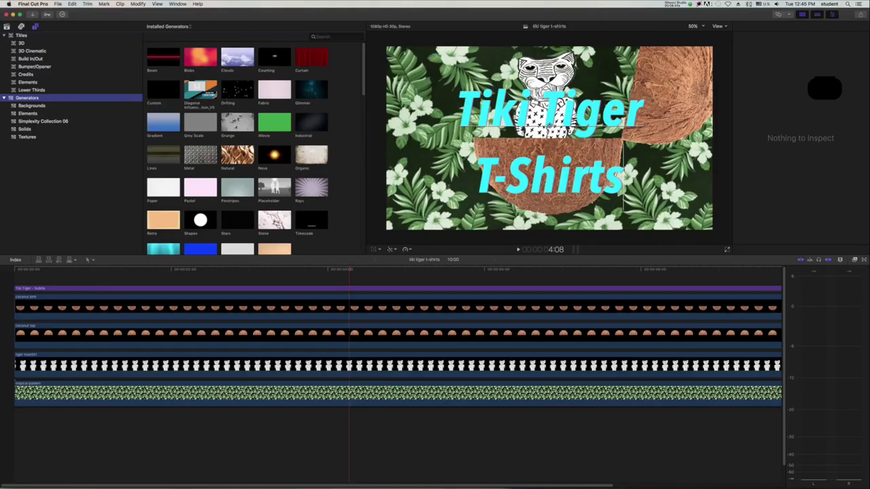
click(197, 60)
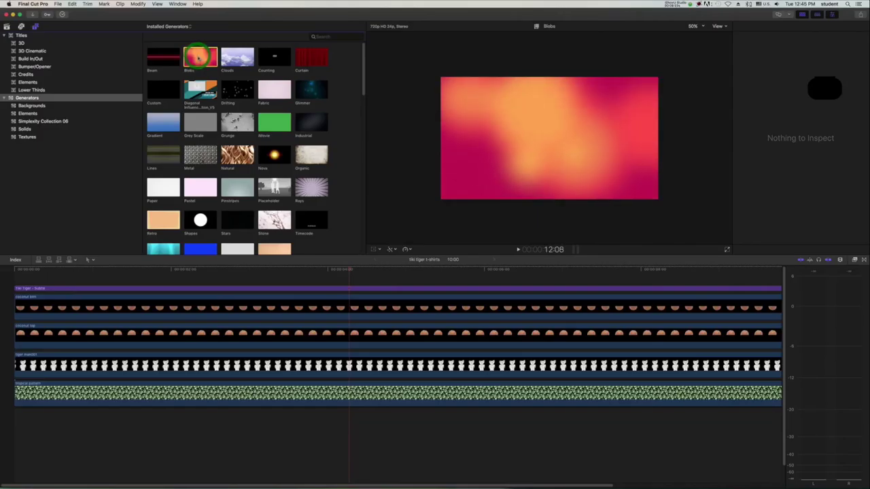
drag(192, 59, 15, 367)
Blade off and delete the excess Blobs clip so it ends at 10 seconds with the others.
scroll(315, 372, right, 10)
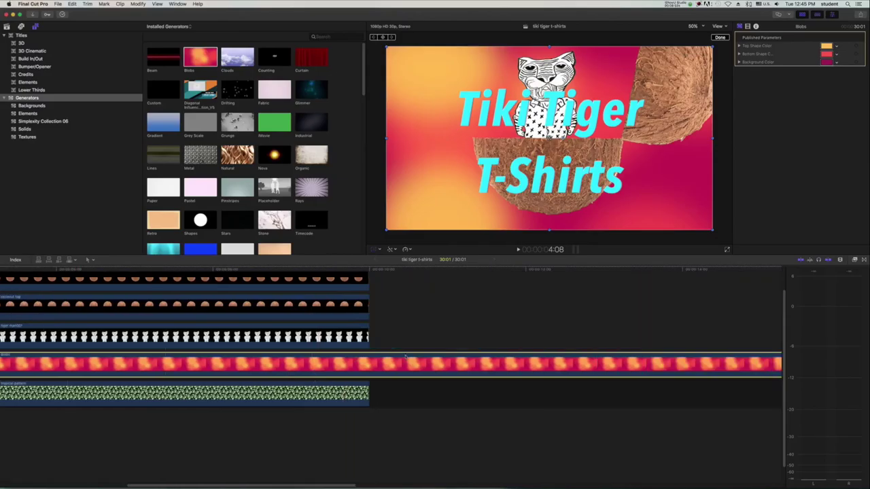
key(b)
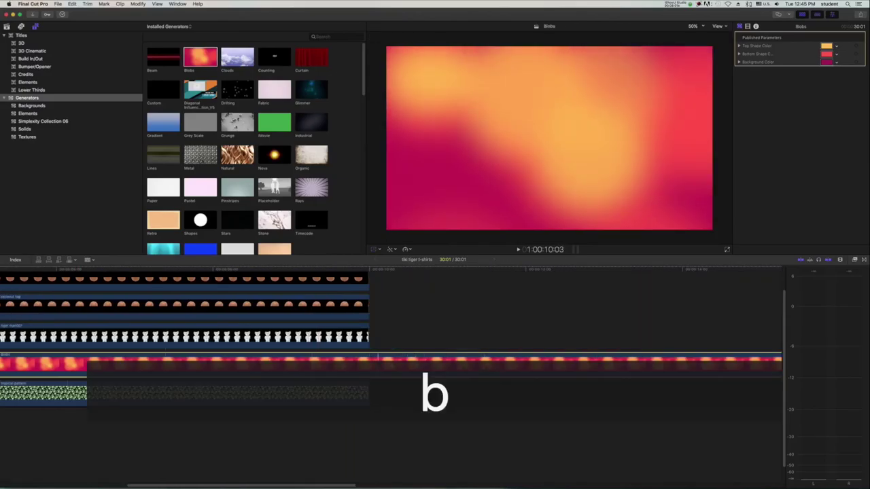
click(384, 359)
key(a)
drag(427, 458, 466, 312)
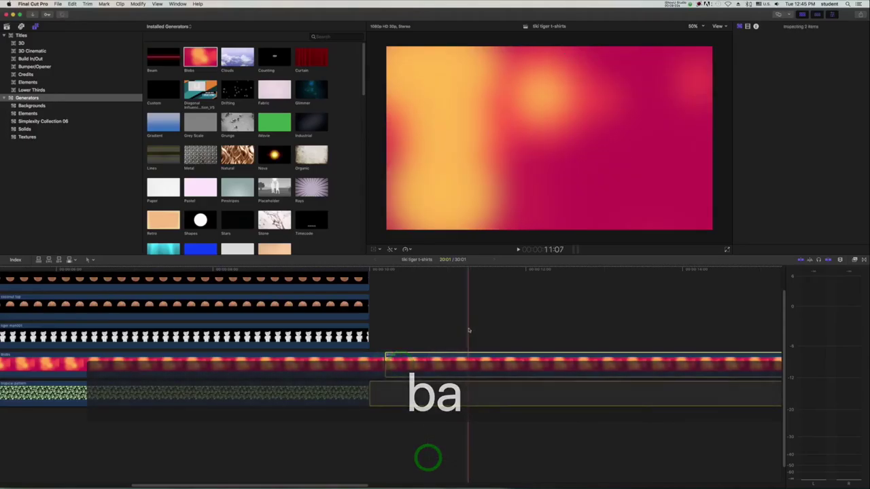
key(BackSpace)
drag(384, 361, 369, 361)
key(shift+z)
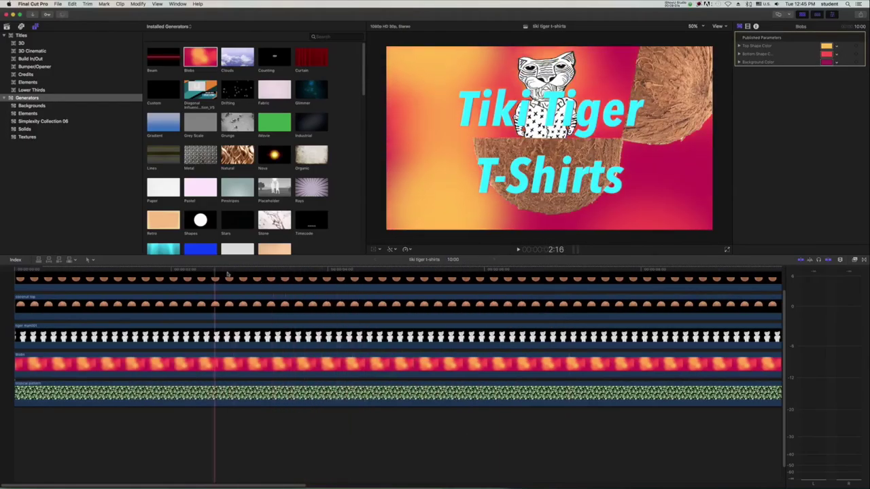
click(182, 363)
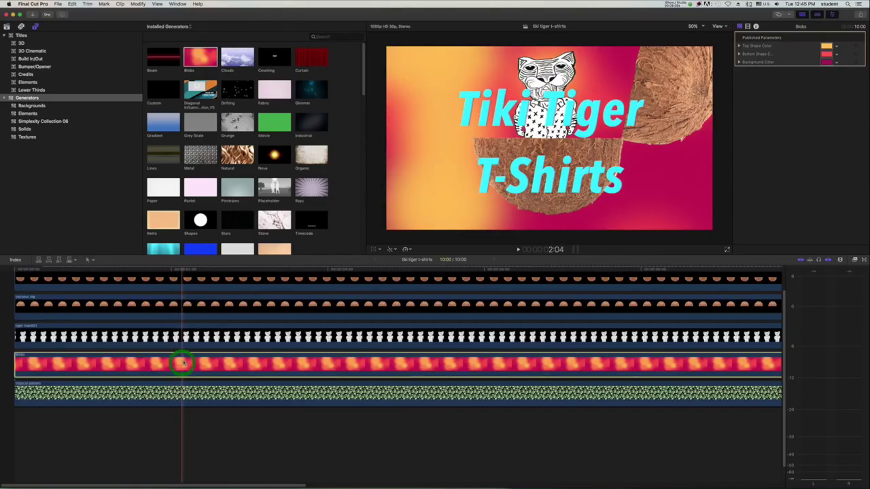
Set the Blobs clip's Compositing Blend Mode to Multiply and play back to check the orange-pink tint.
click(747, 26)
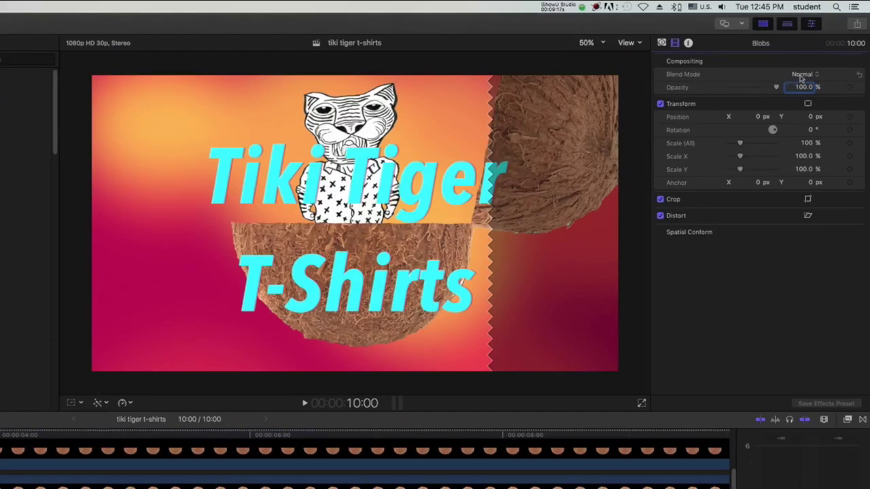
click(802, 74)
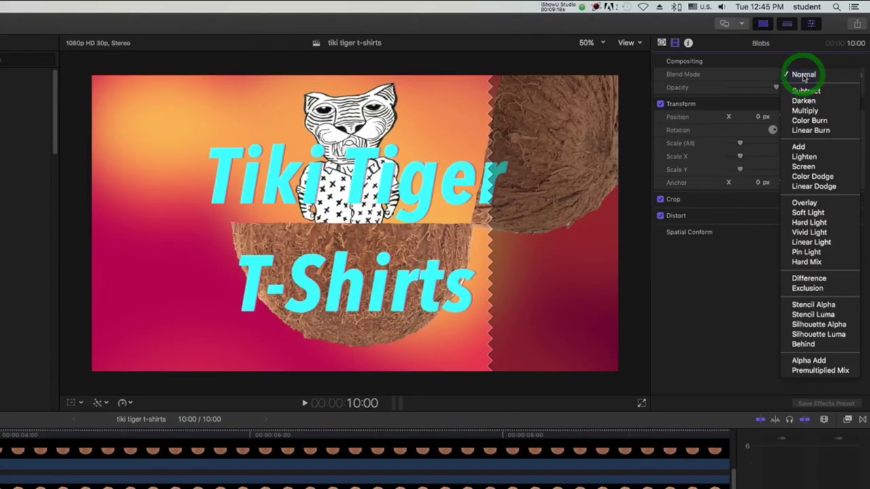
click(807, 93)
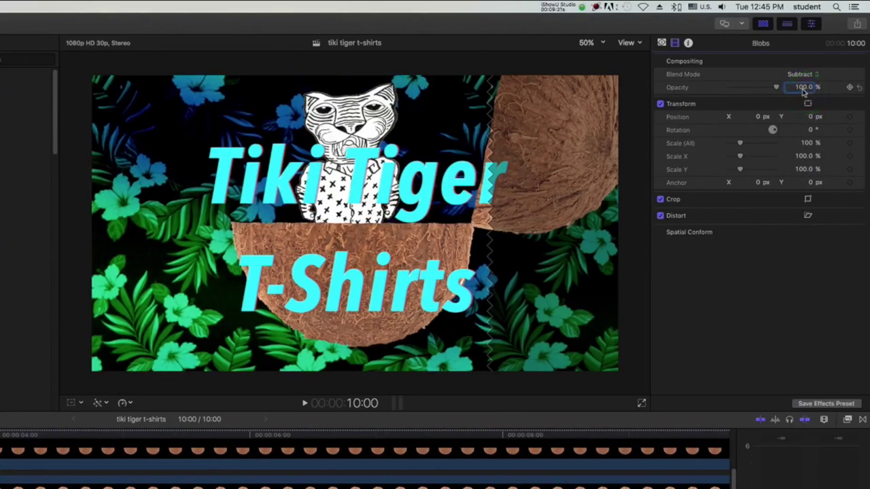
click(797, 74)
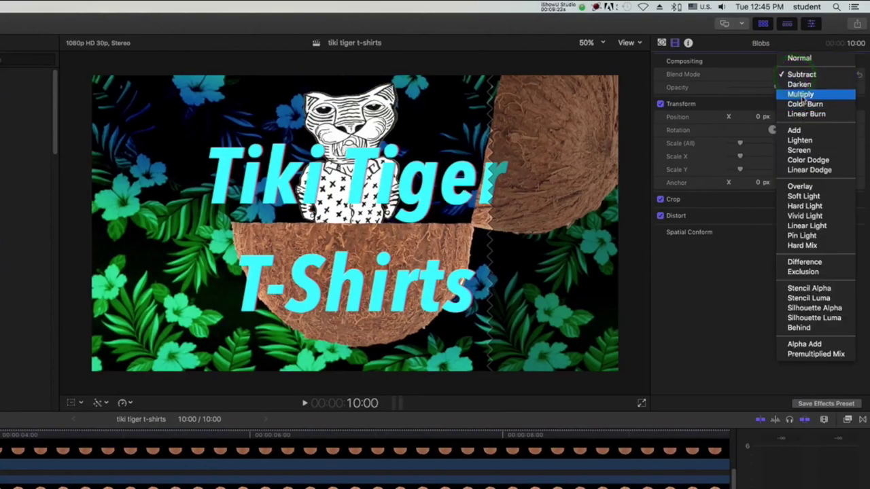
click(805, 97)
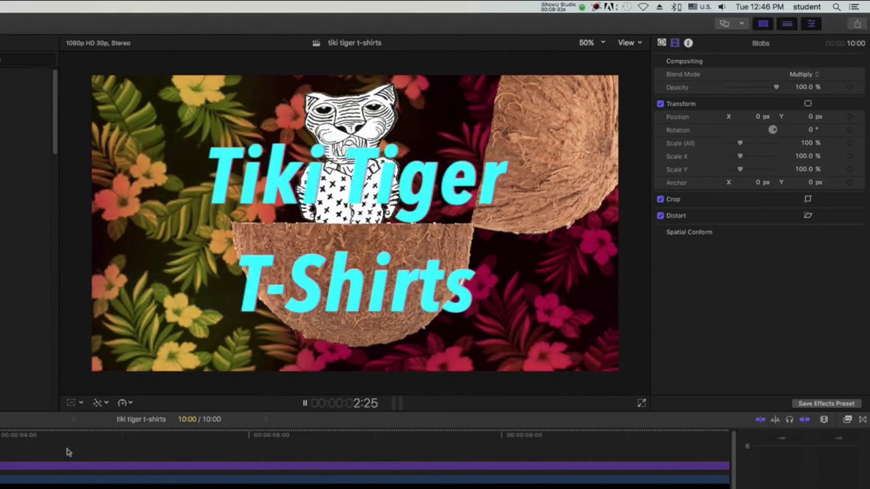
scroll(102, 451, right, 5)
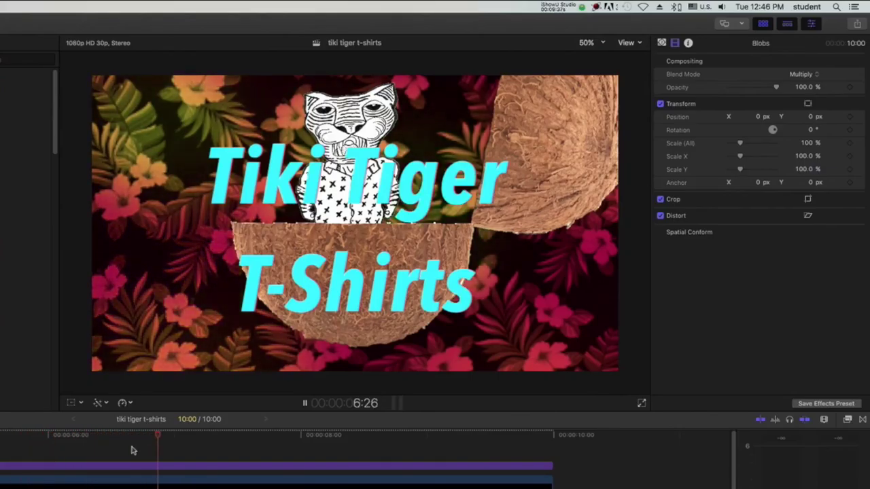
key(space)
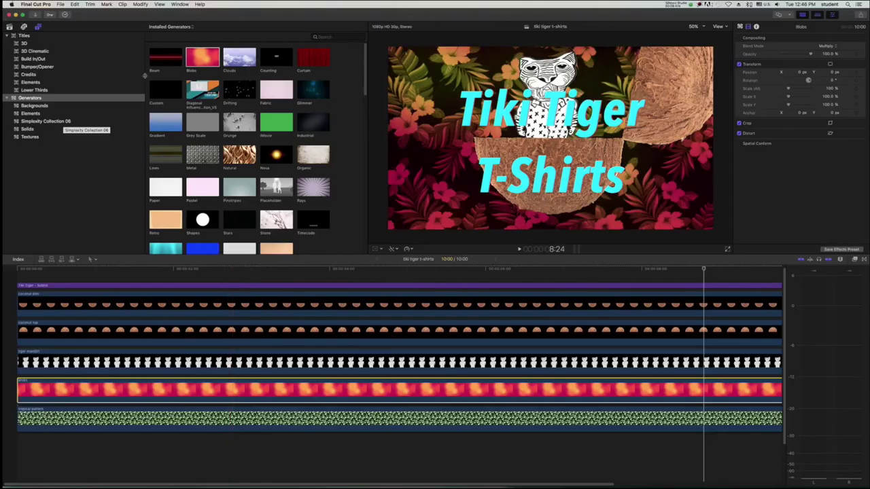
Add the Francobollo – Kinky Lola song to the timeline as music at the project start.
click(10, 29)
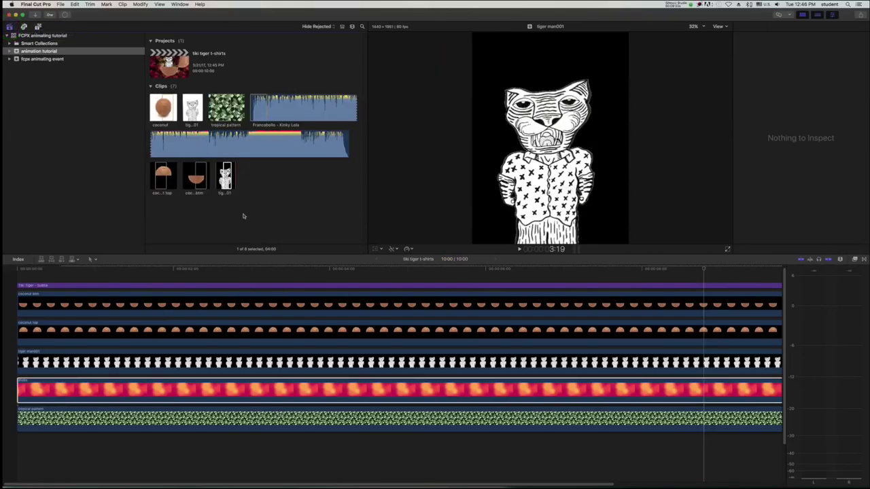
click(257, 107)
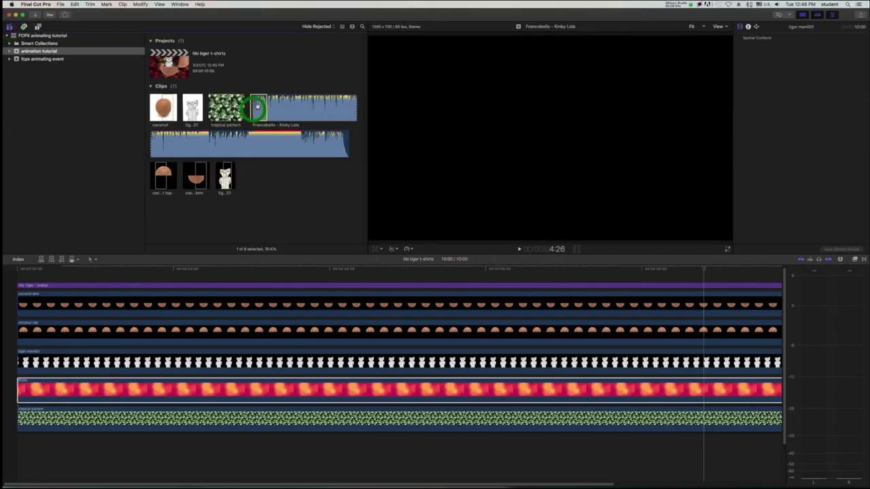
click(201, 456)
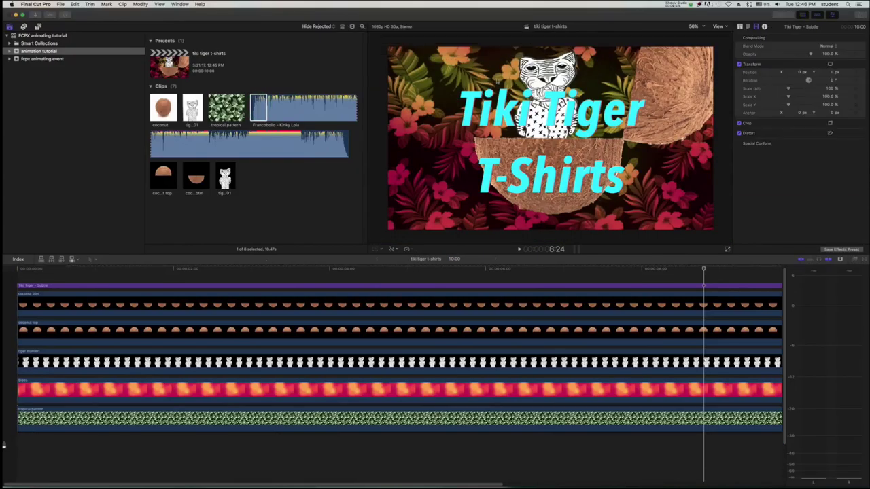
click(259, 106)
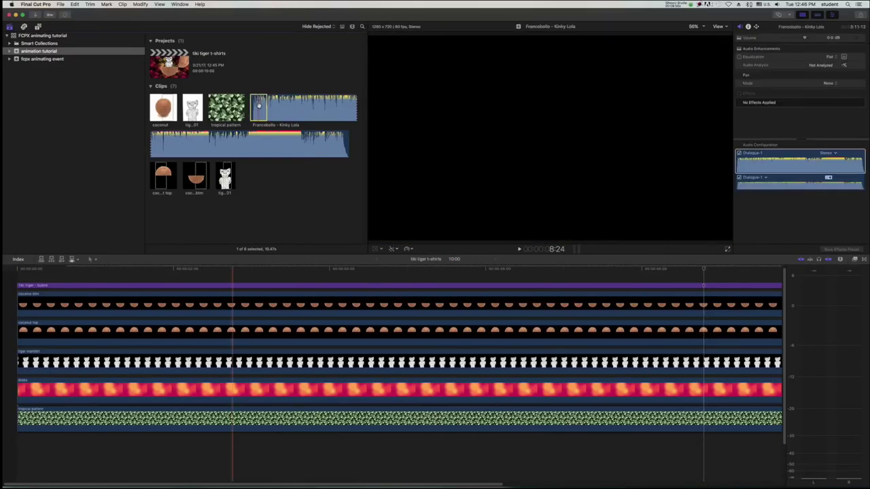
drag(259, 107, 15, 447)
key(space)
click(17, 441)
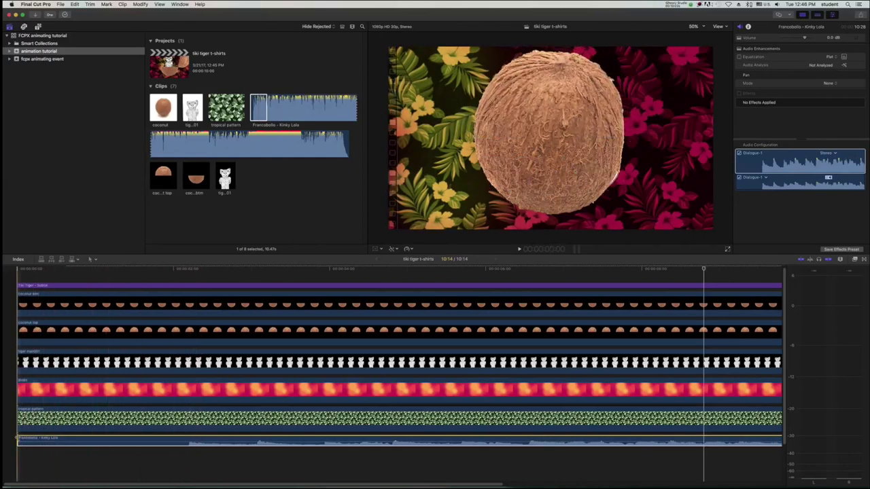
drag(17, 440, 143, 438)
drag(83, 440, 75, 439)
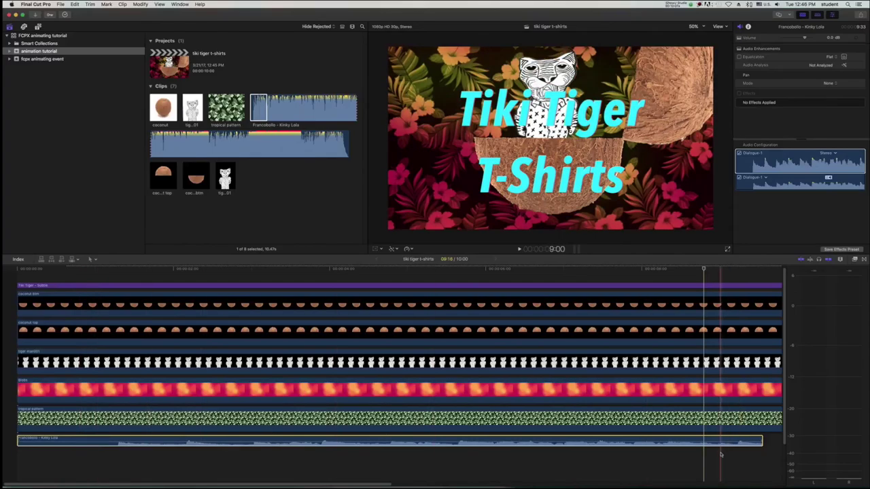
Trim the song to end at 10:00 and play the finished project from the start.
drag(684, 442, 719, 440)
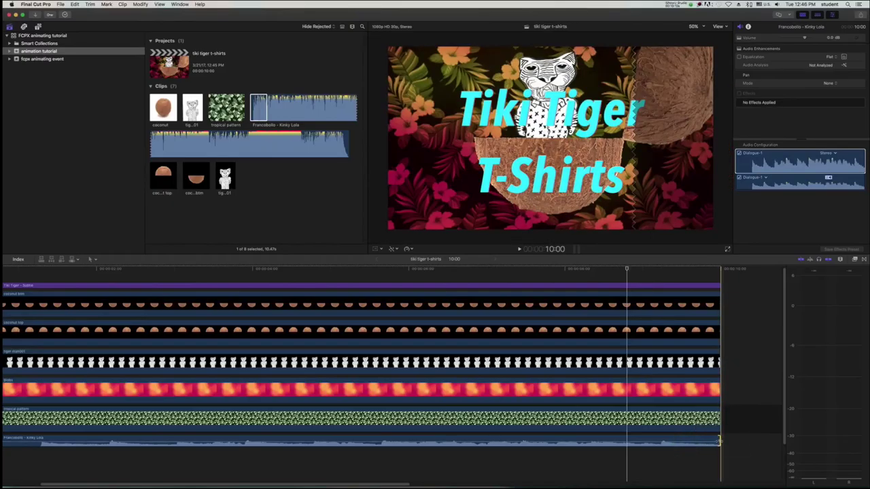
click(719, 440)
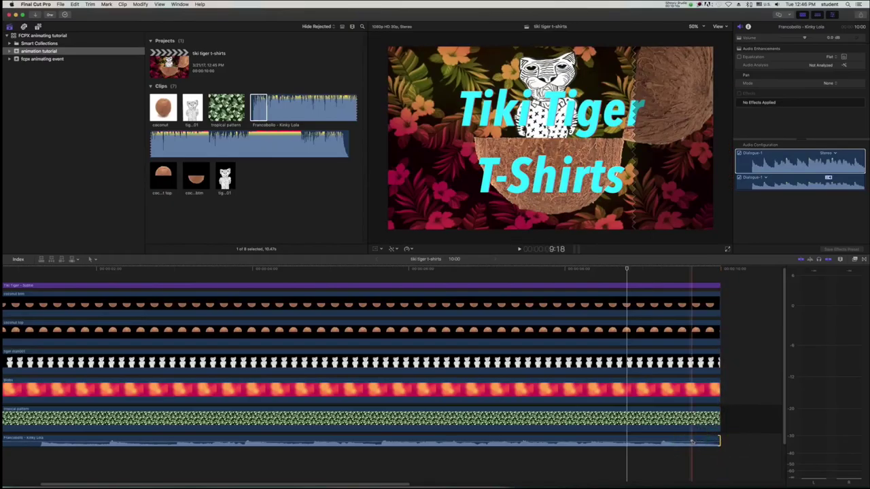
key(shift+z)
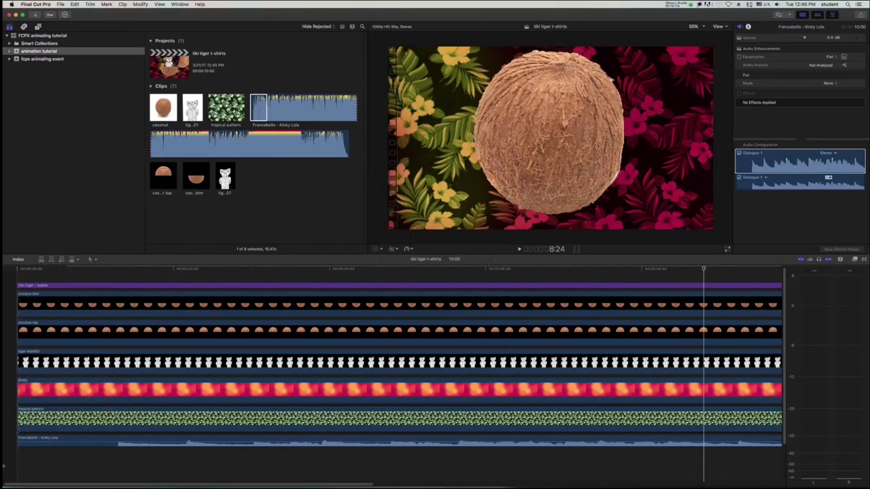
key(Home)
key(space)
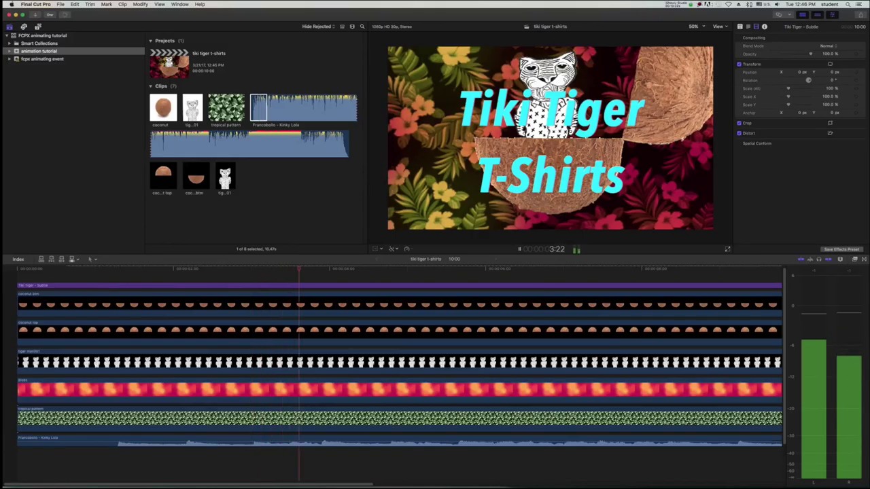